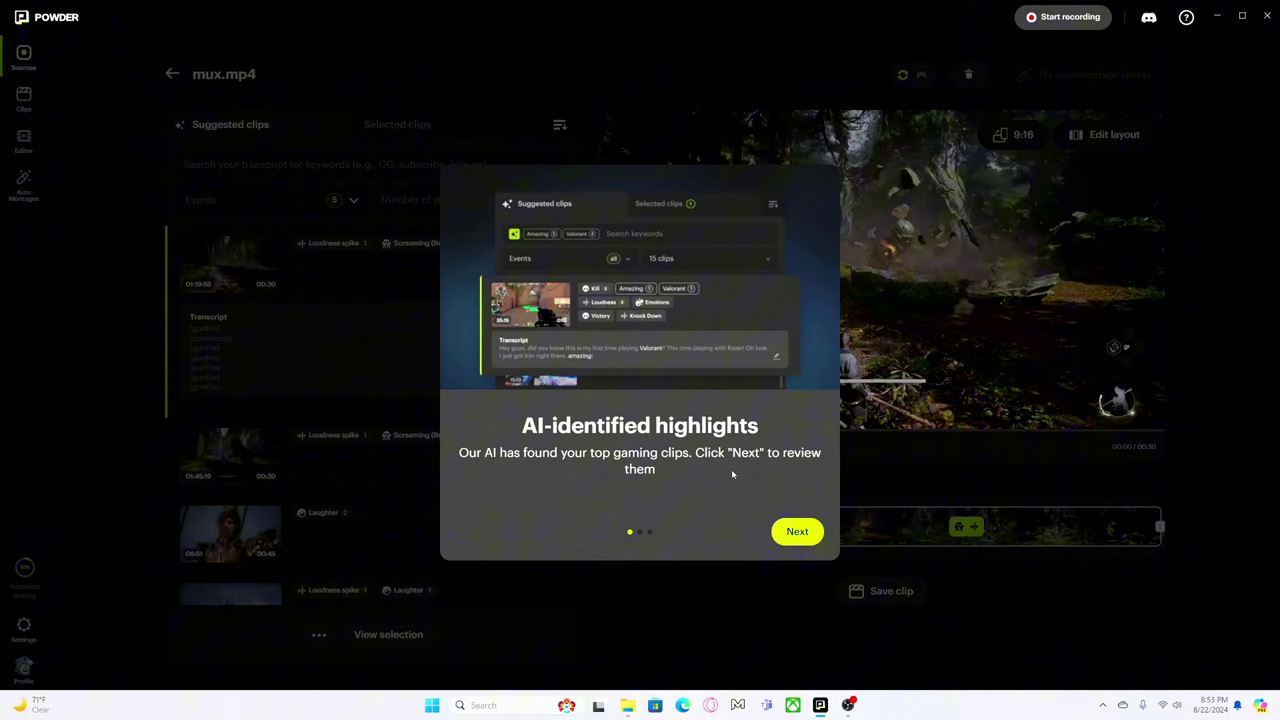
# Go through the introduction to AI-identified highlights and proceed to the suggested clips of mux.mp4
pyautogui.click(797, 532)
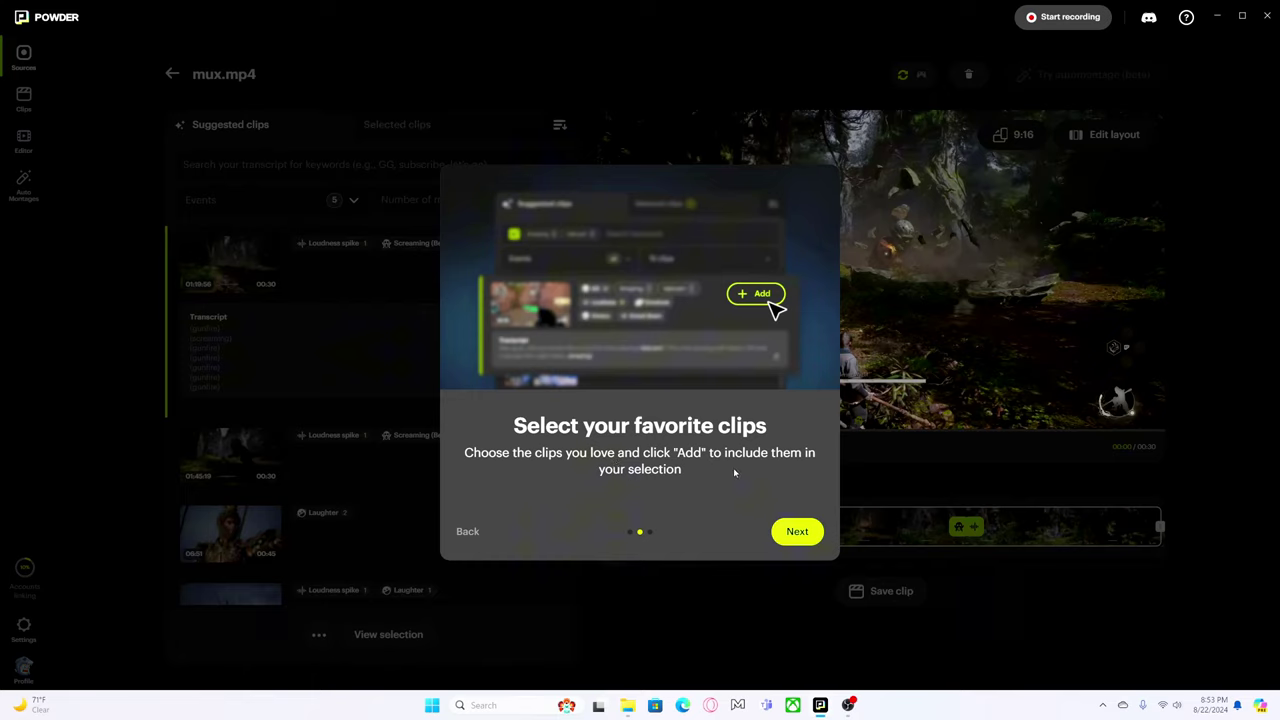
pyautogui.click(798, 533)
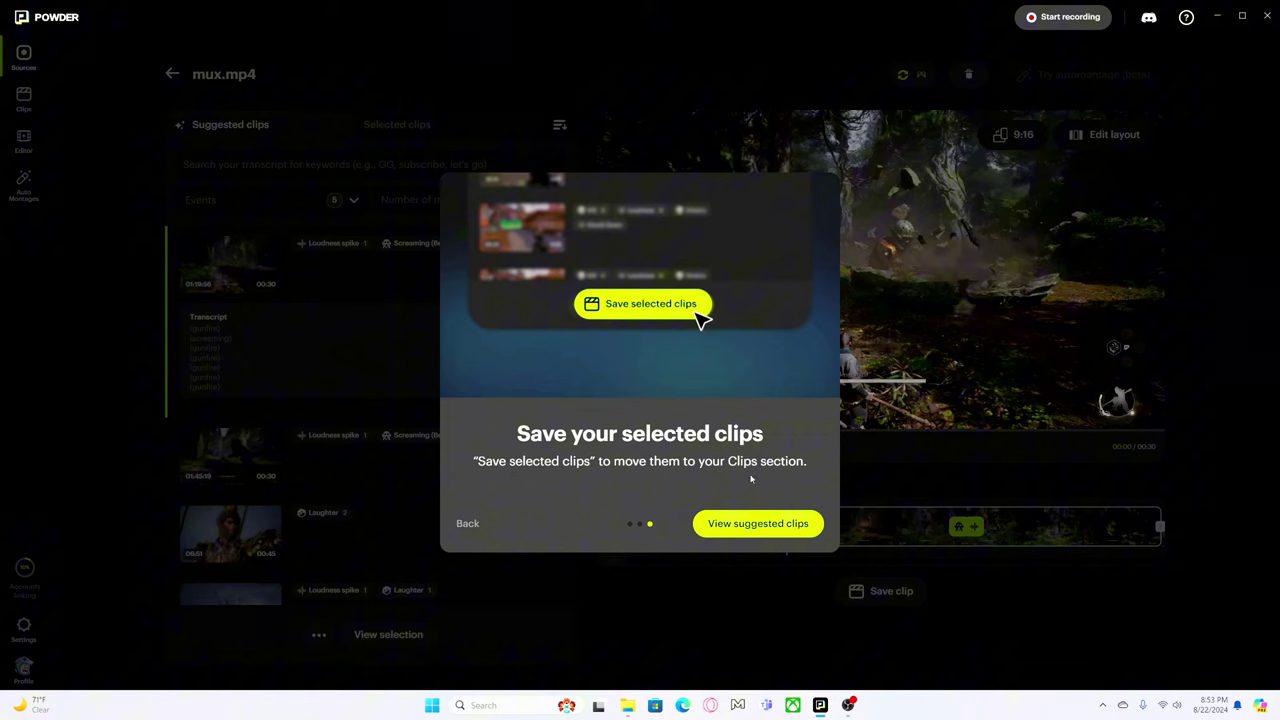
pyautogui.click(776, 533)
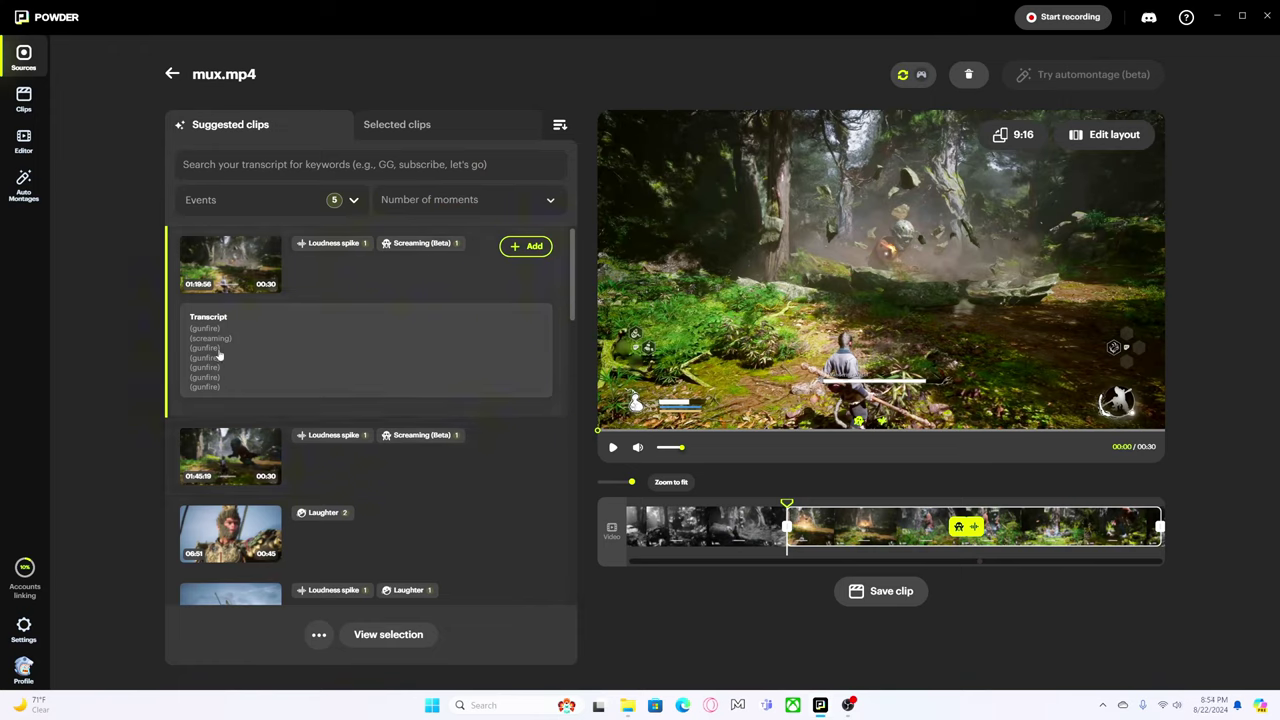
# Look through the suggested clips, play the first one at 01:19:56 and add it to the selection
pyautogui.scroll(-1, 225, 370)
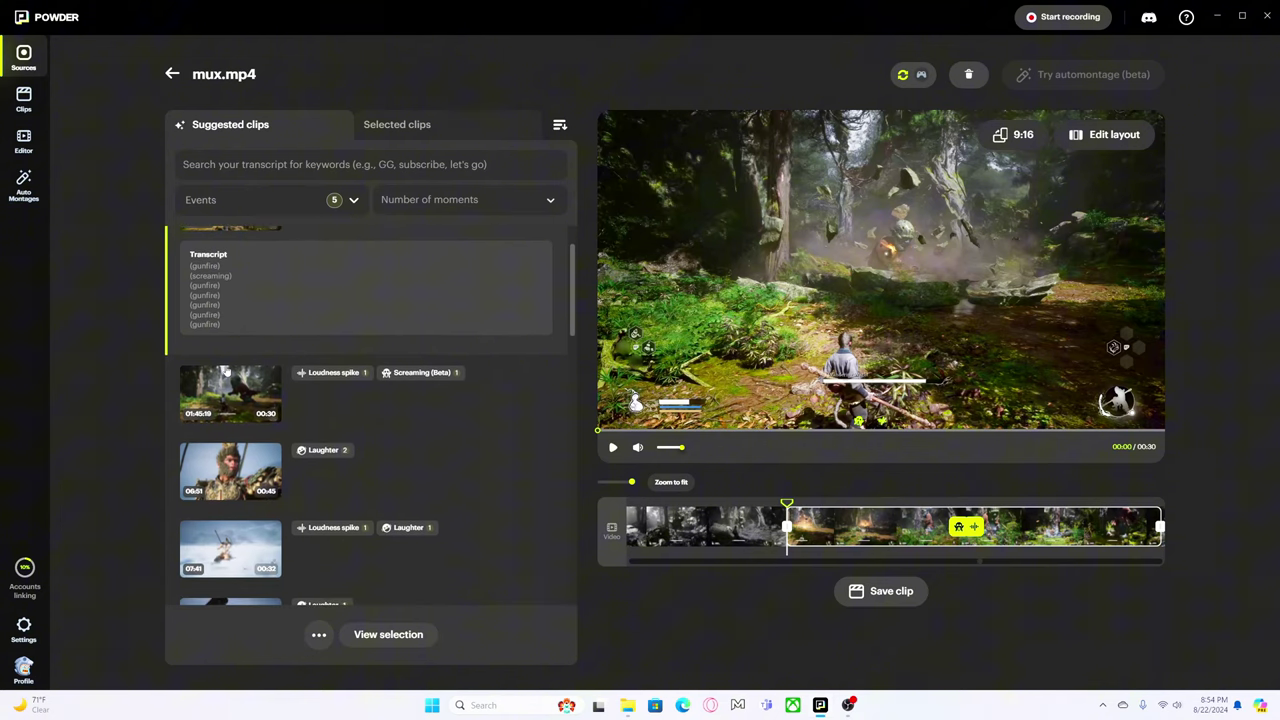
pyautogui.scroll(-6, 485, 472)
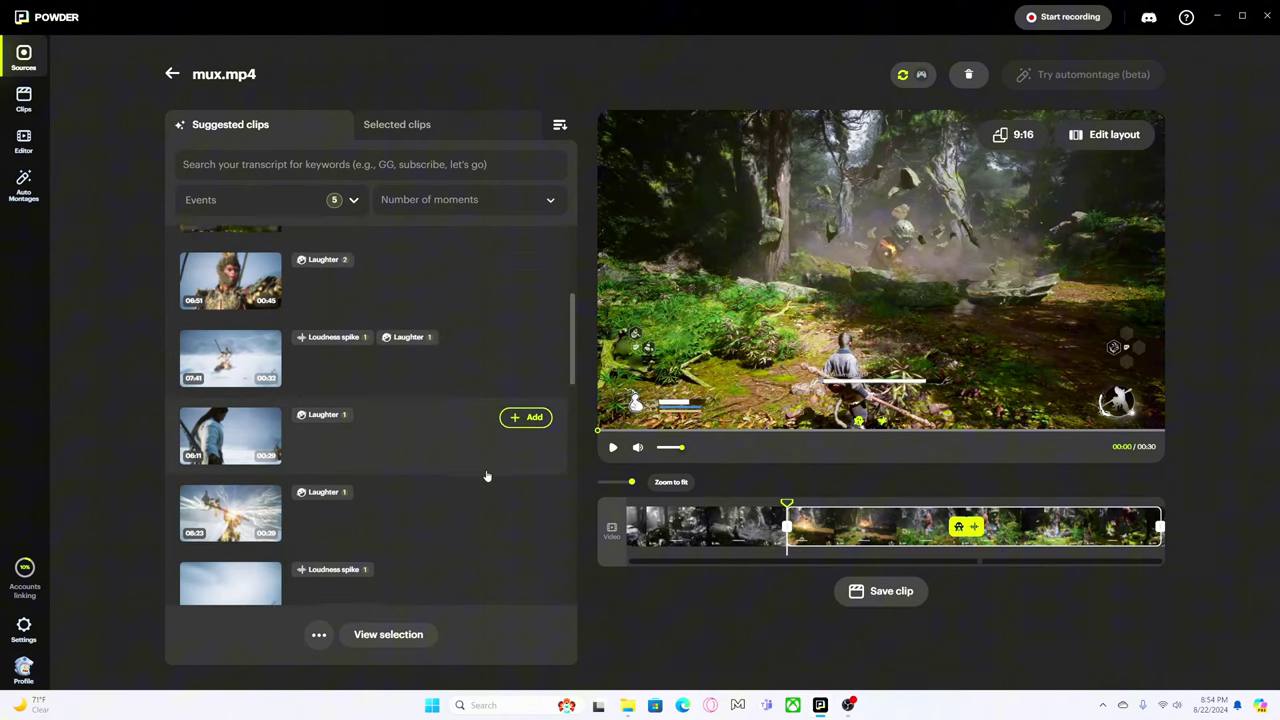
pyautogui.scroll(-8, 487, 475)
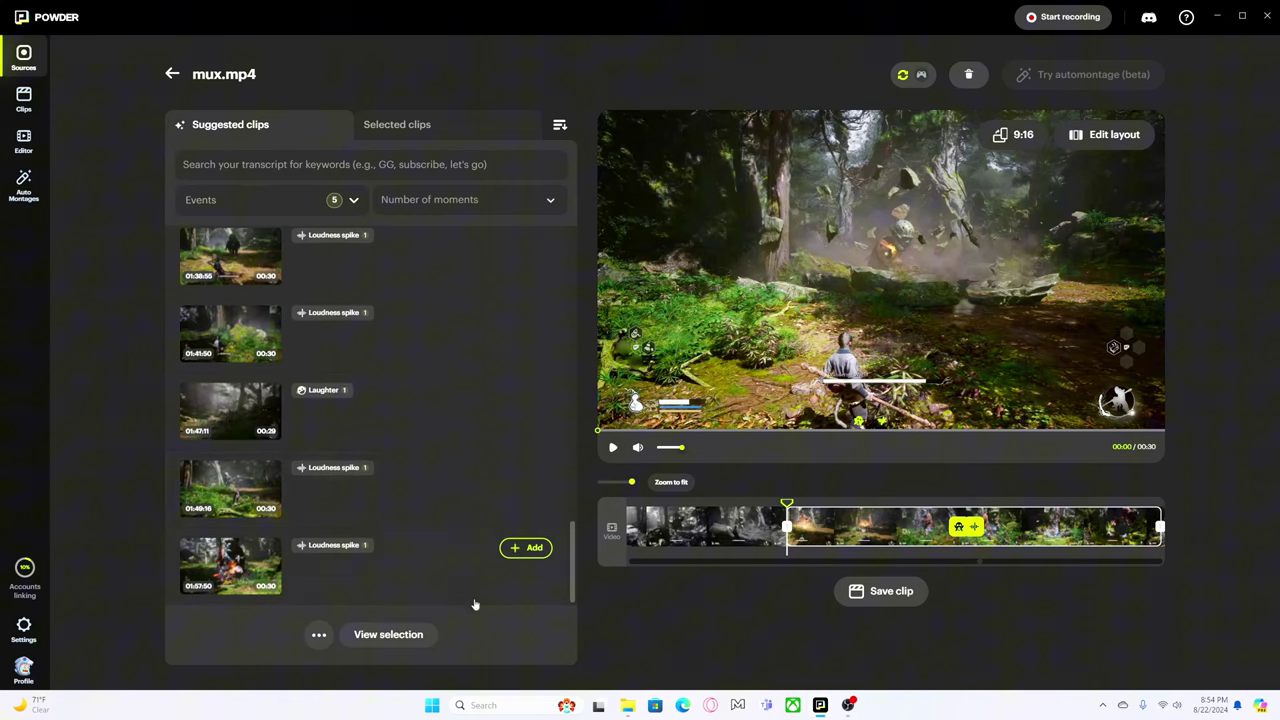
pyautogui.scroll(6, 470, 598)
pyautogui.scroll(5, 463, 587)
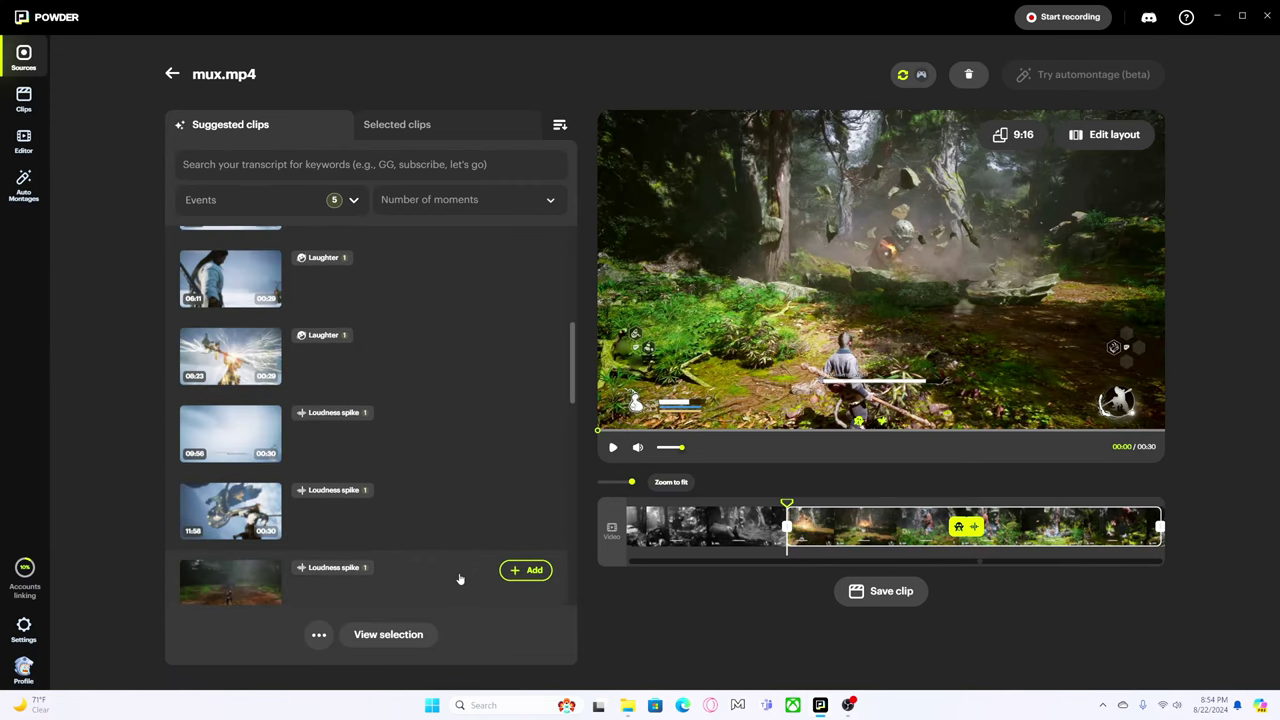
pyautogui.scroll(5, 460, 580)
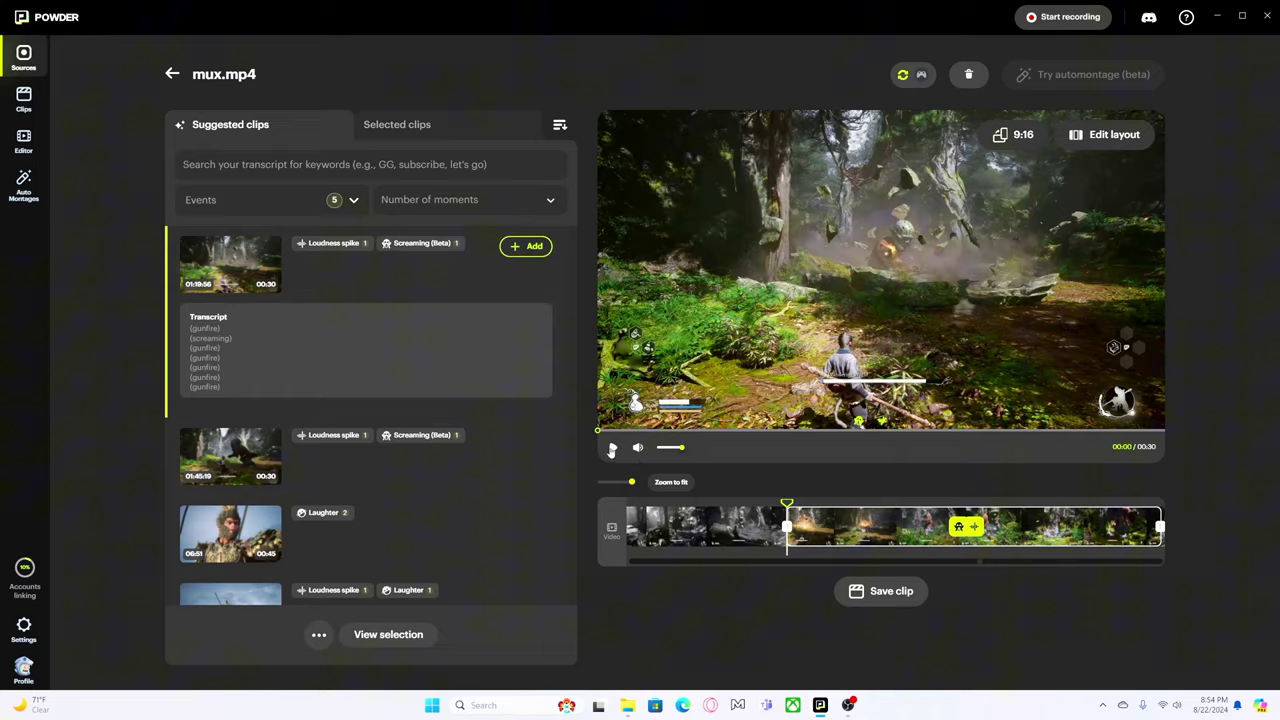
pyautogui.click(612, 448)
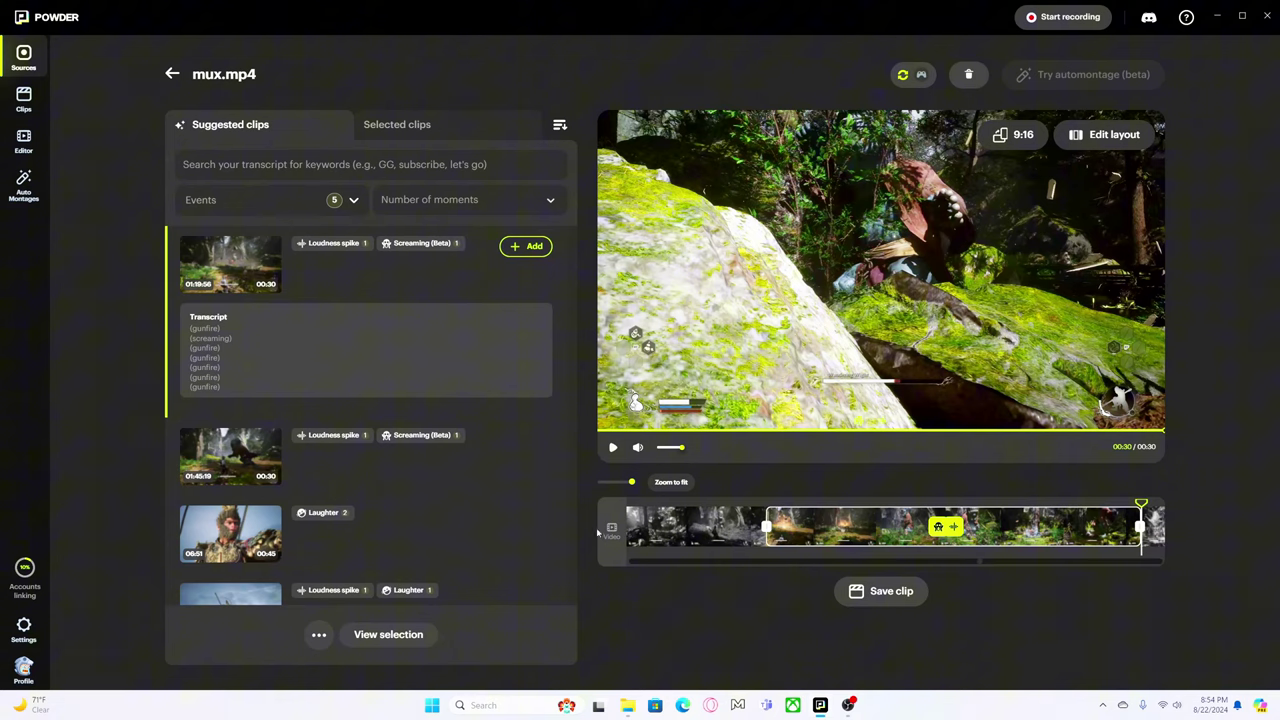
pyautogui.click(530, 248)
# Find the suggested laughter clip at 01:47:11, preview it and add it to the selection
pyautogui.scroll(-2, 480, 505)
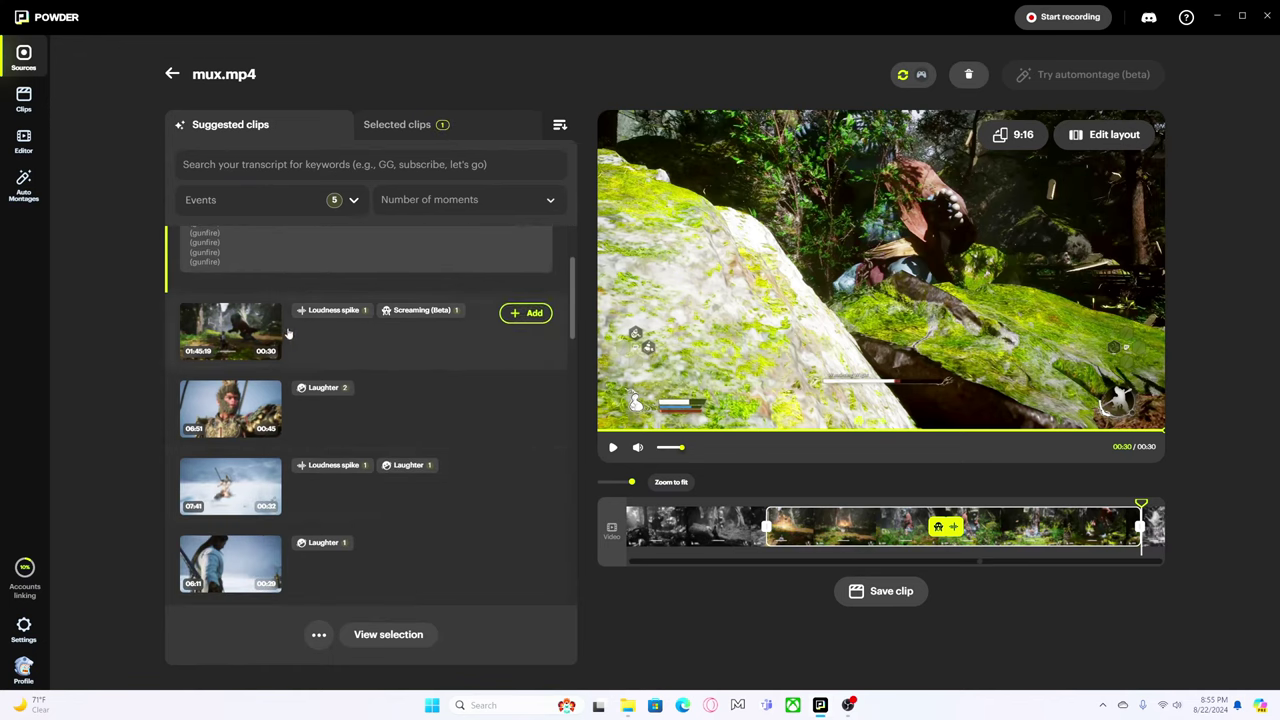
pyautogui.scroll(2, 329, 306)
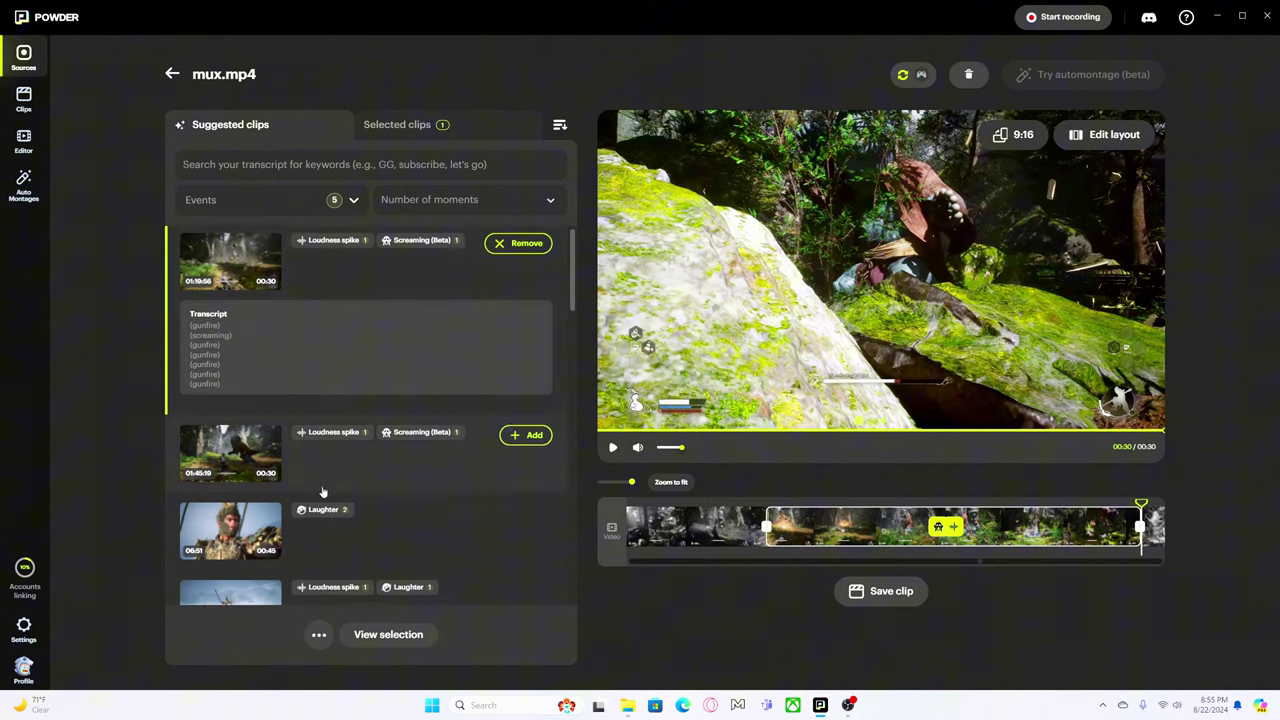
pyautogui.scroll(-2, 300, 450)
pyautogui.scroll(-5, 272, 535)
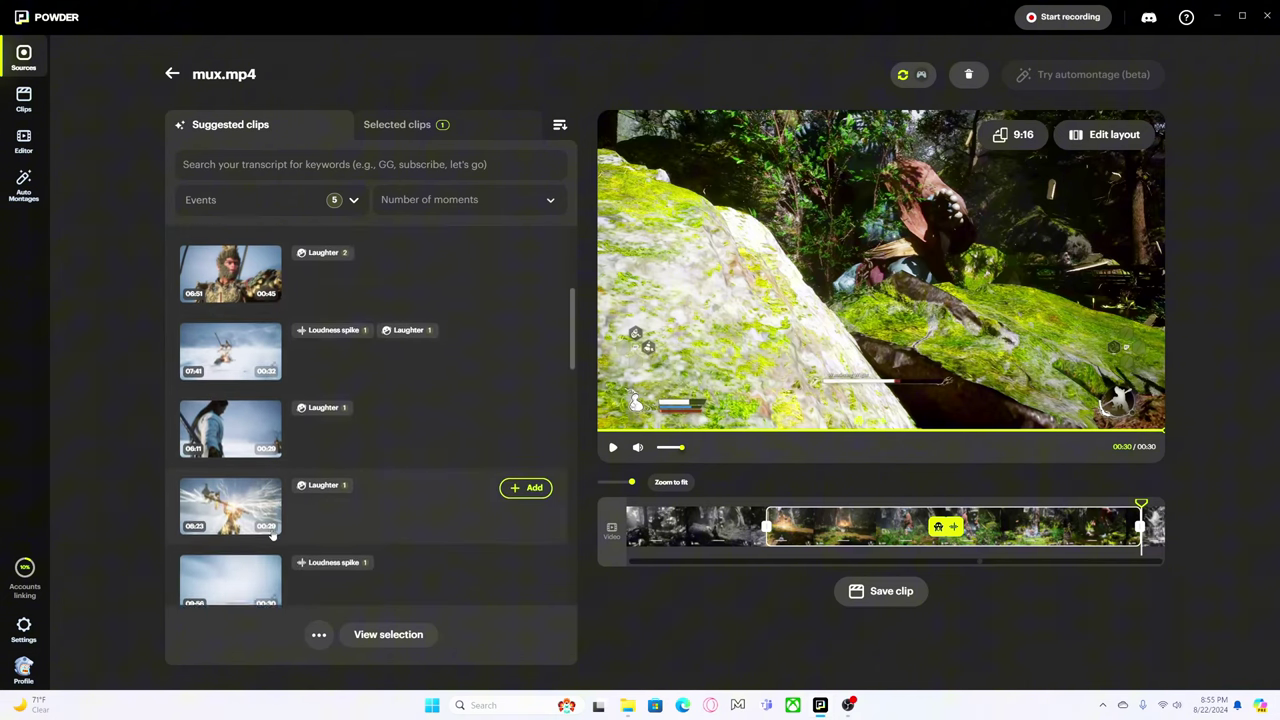
pyautogui.scroll(-10, 272, 535)
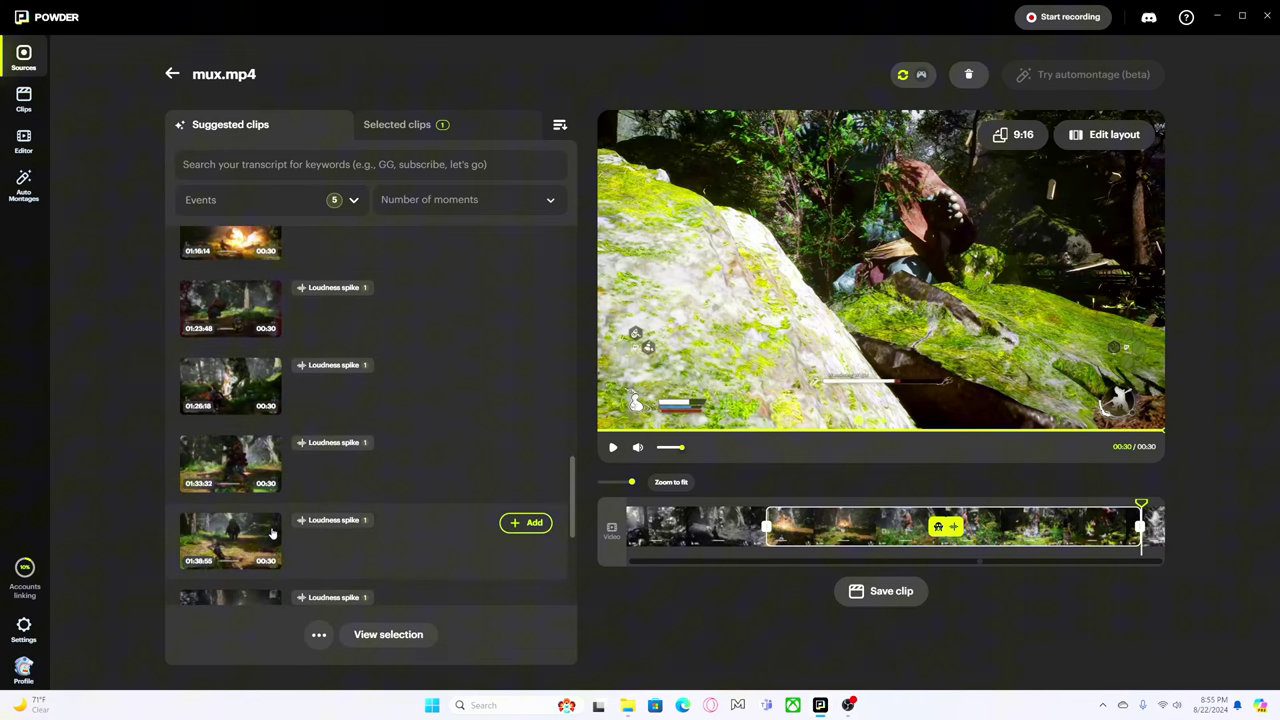
pyautogui.scroll(-2, 272, 535)
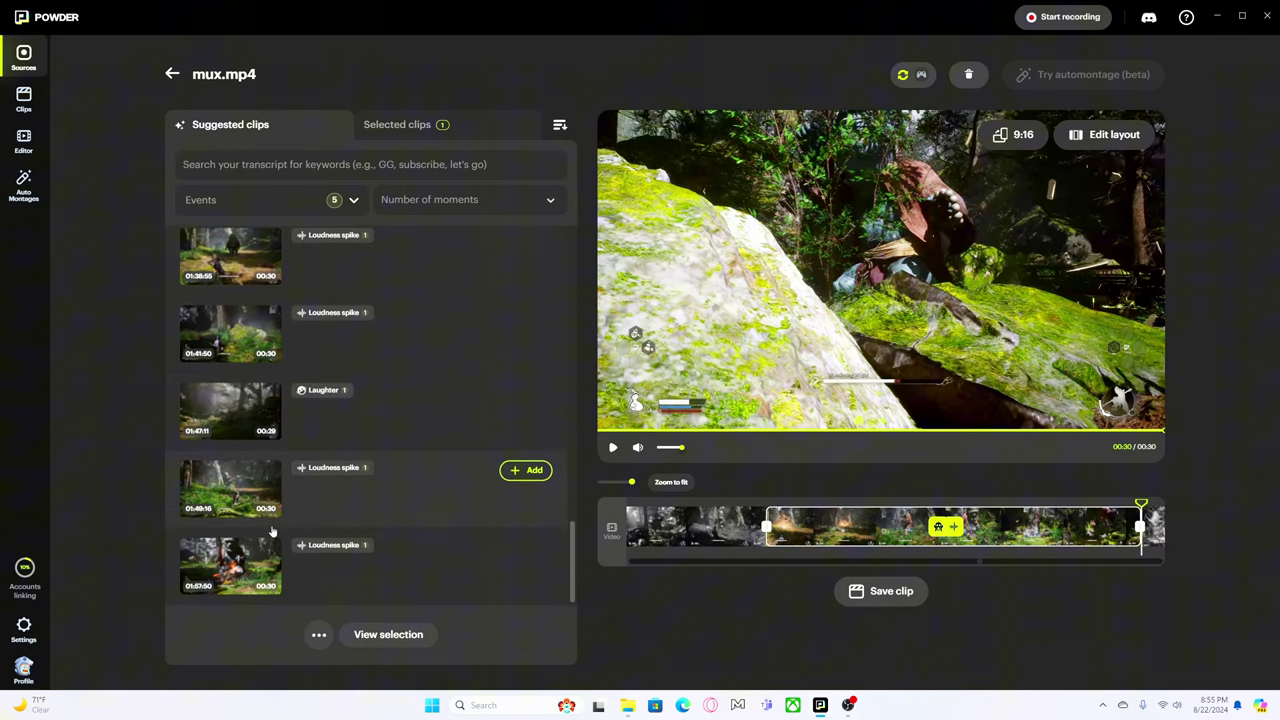
pyautogui.scroll(8, 272, 535)
pyautogui.scroll(-8, 272, 532)
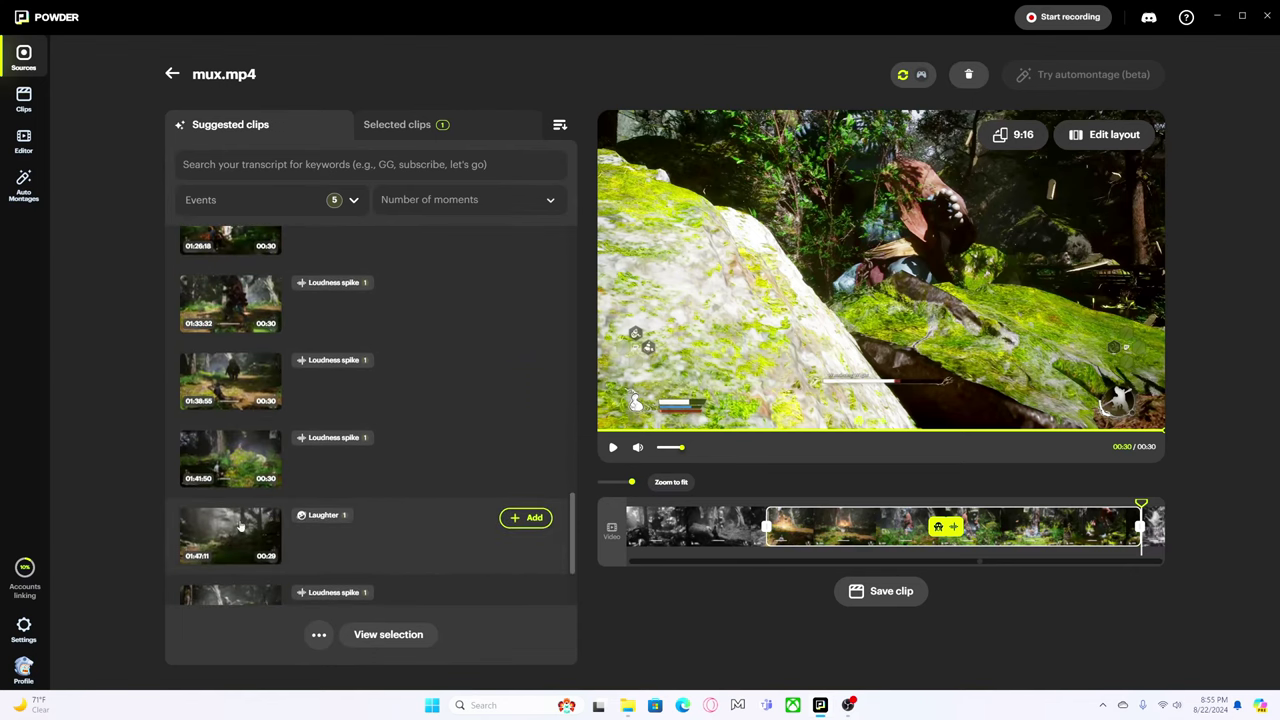
pyautogui.scroll(-3, 300, 538)
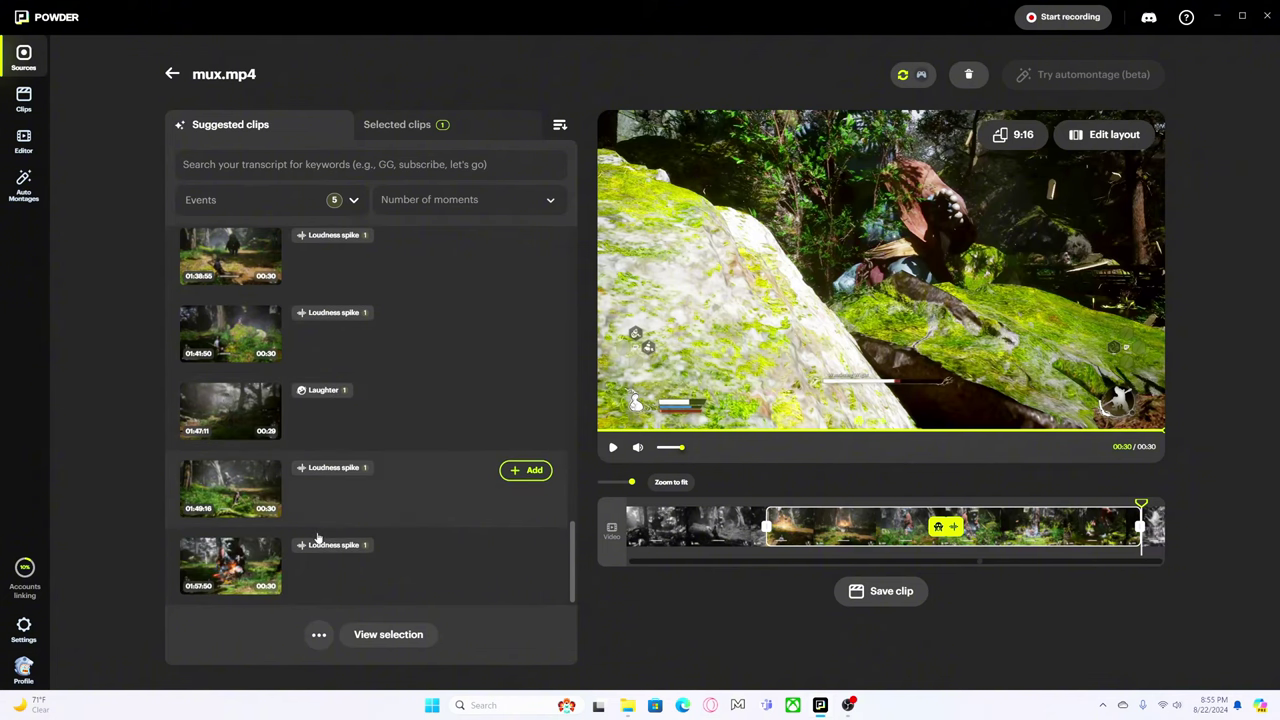
pyautogui.click(236, 415)
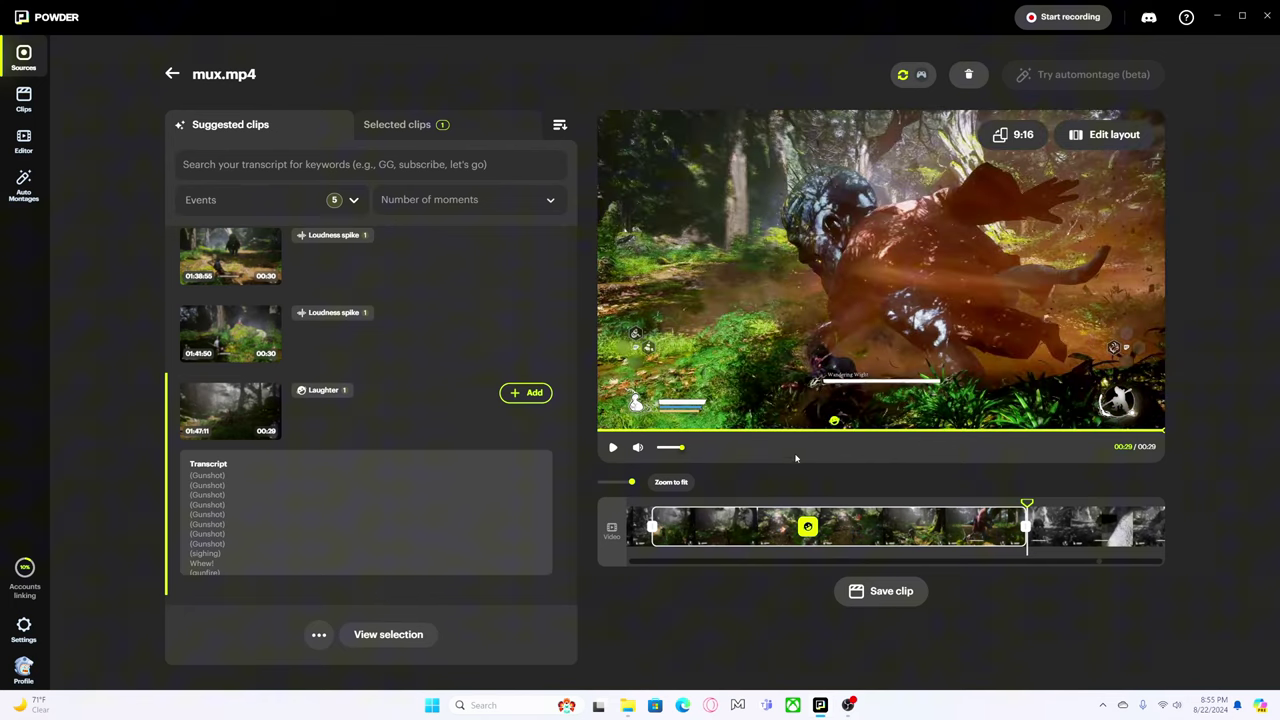
pyautogui.click(523, 393)
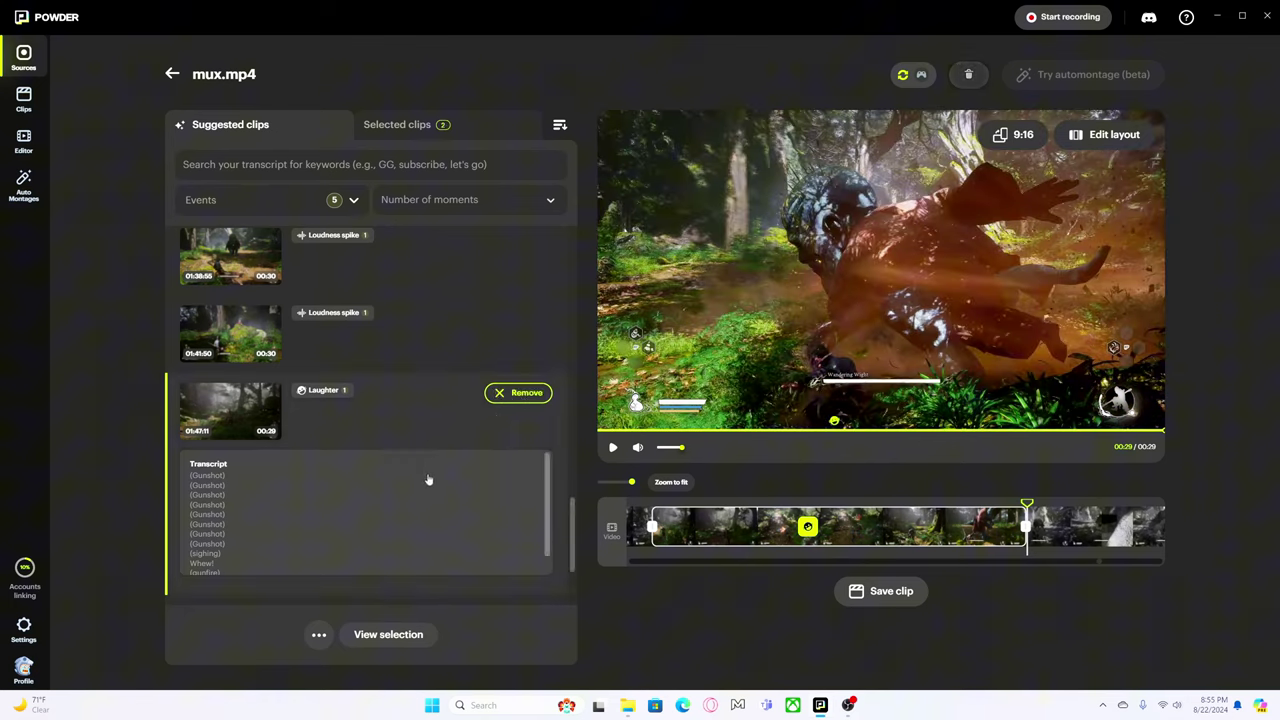
# Read the transcript of the 01:47:11 clip and preview the suggested screaming clip at 01:45:19
pyautogui.scroll(-2, 432, 478)
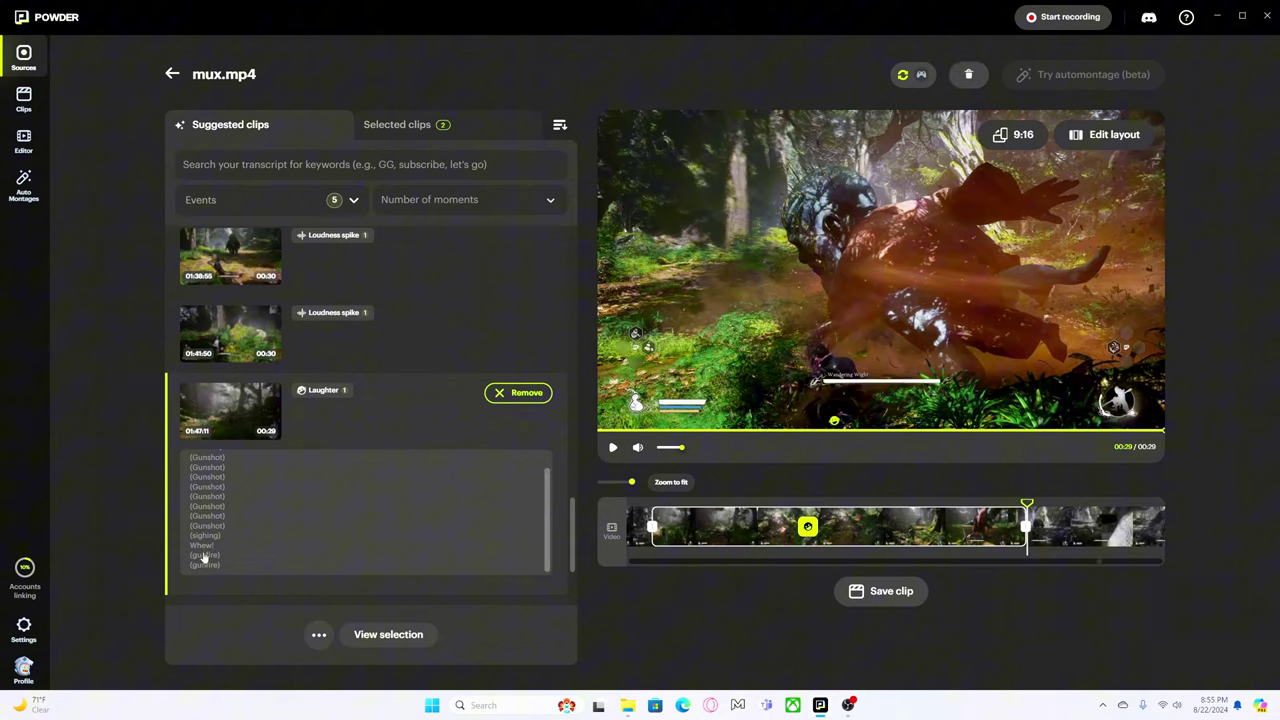
pyautogui.scroll(2, 284, 545)
pyautogui.scroll(-2, 431, 369)
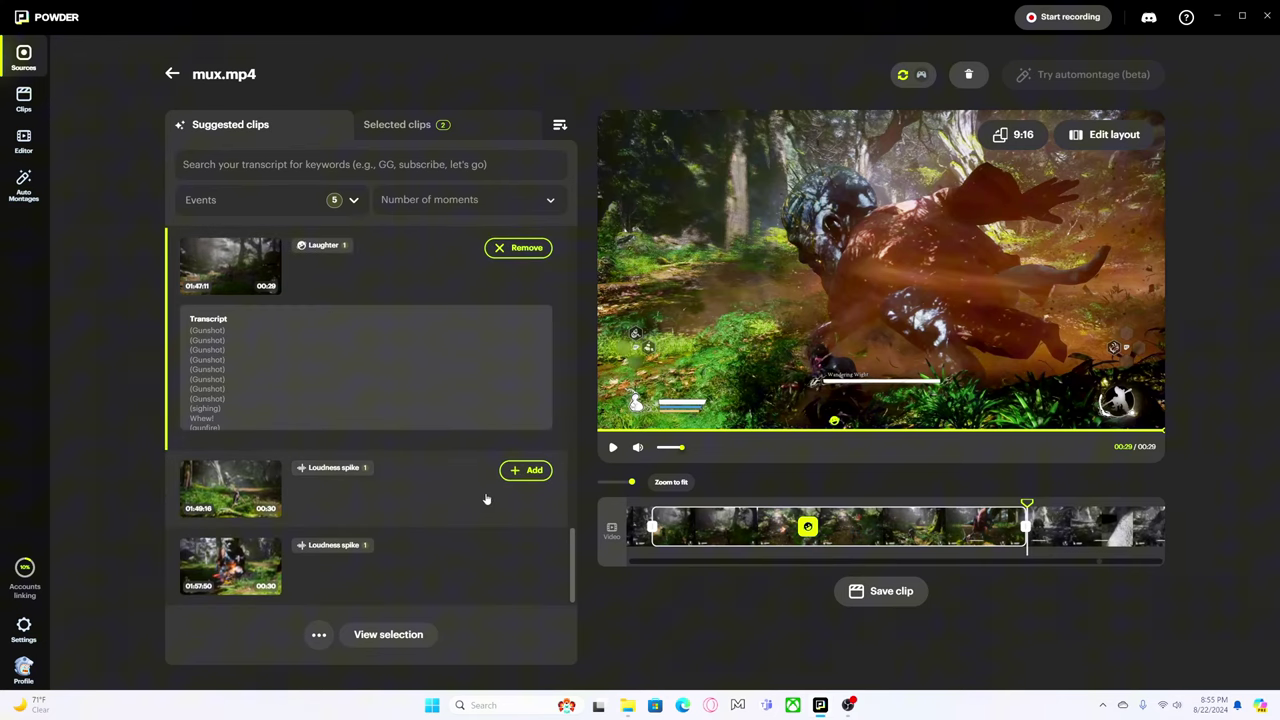
pyautogui.scroll(10, 480, 482)
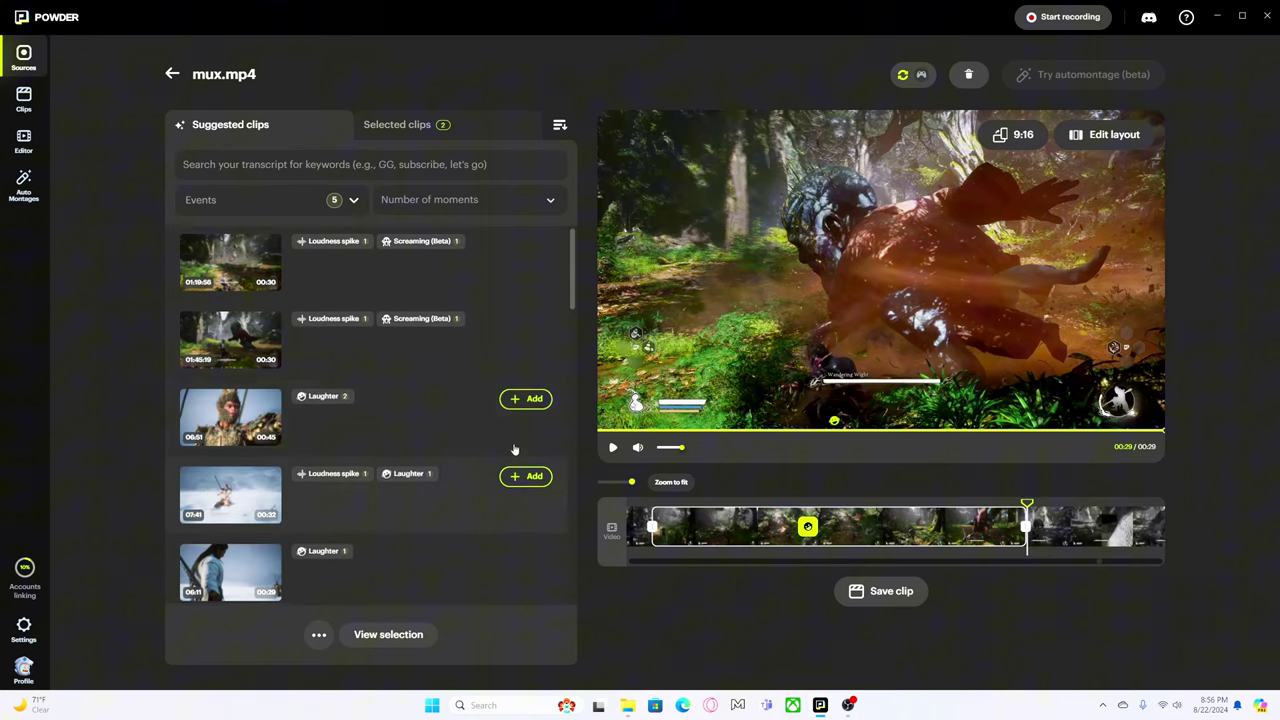
pyautogui.click(268, 341)
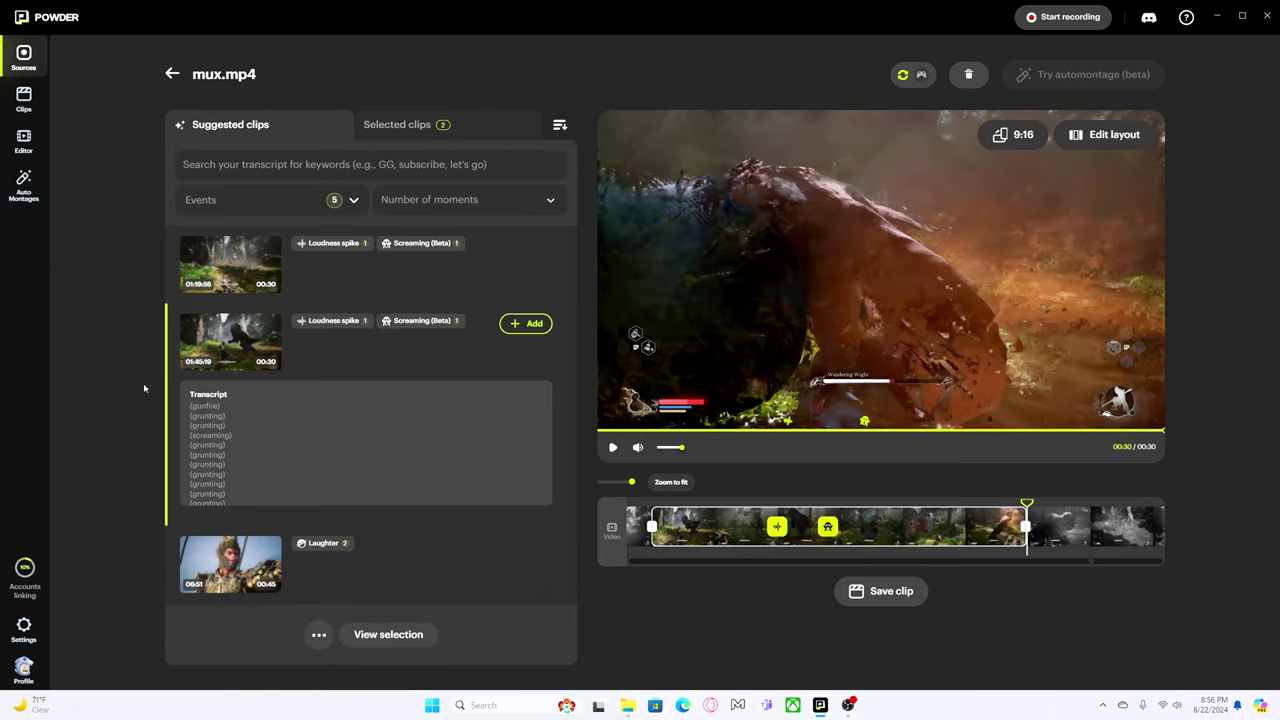
# Find the suggested loudness spike clip at 01:16:14, preview it and add it to the selection
pyautogui.scroll(-3, 430, 480)
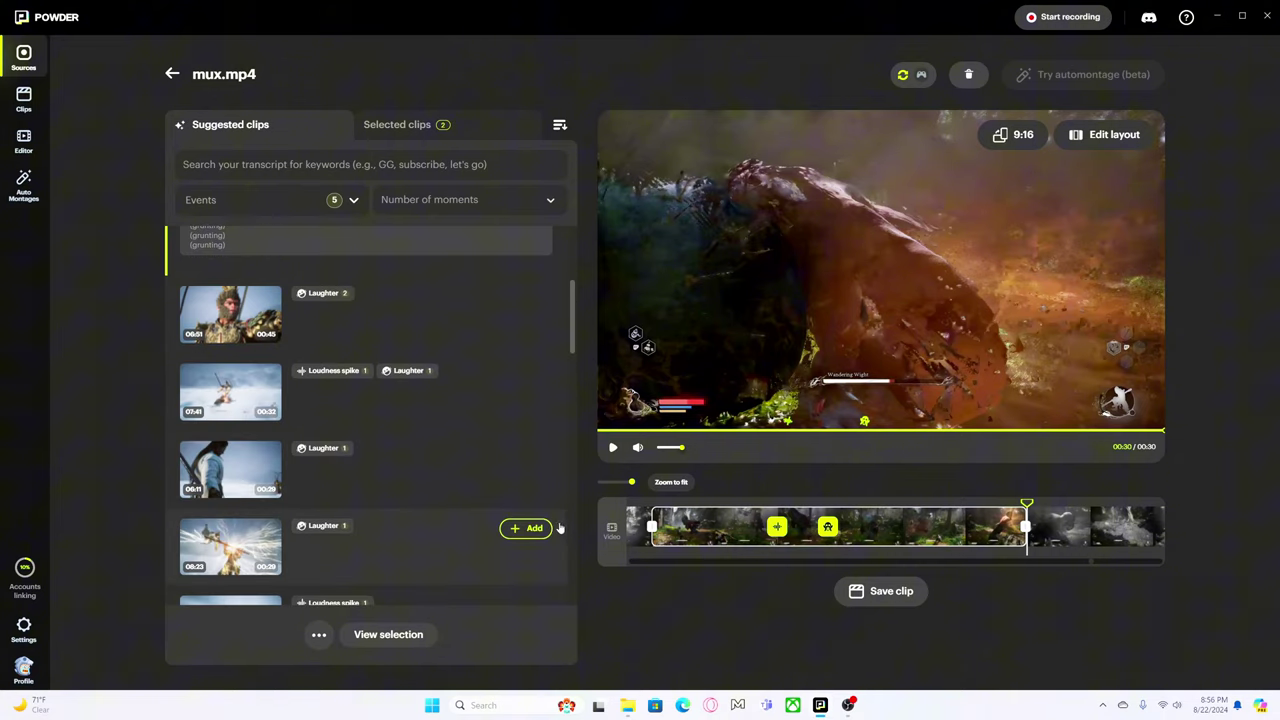
pyautogui.scroll(-3, 520, 515)
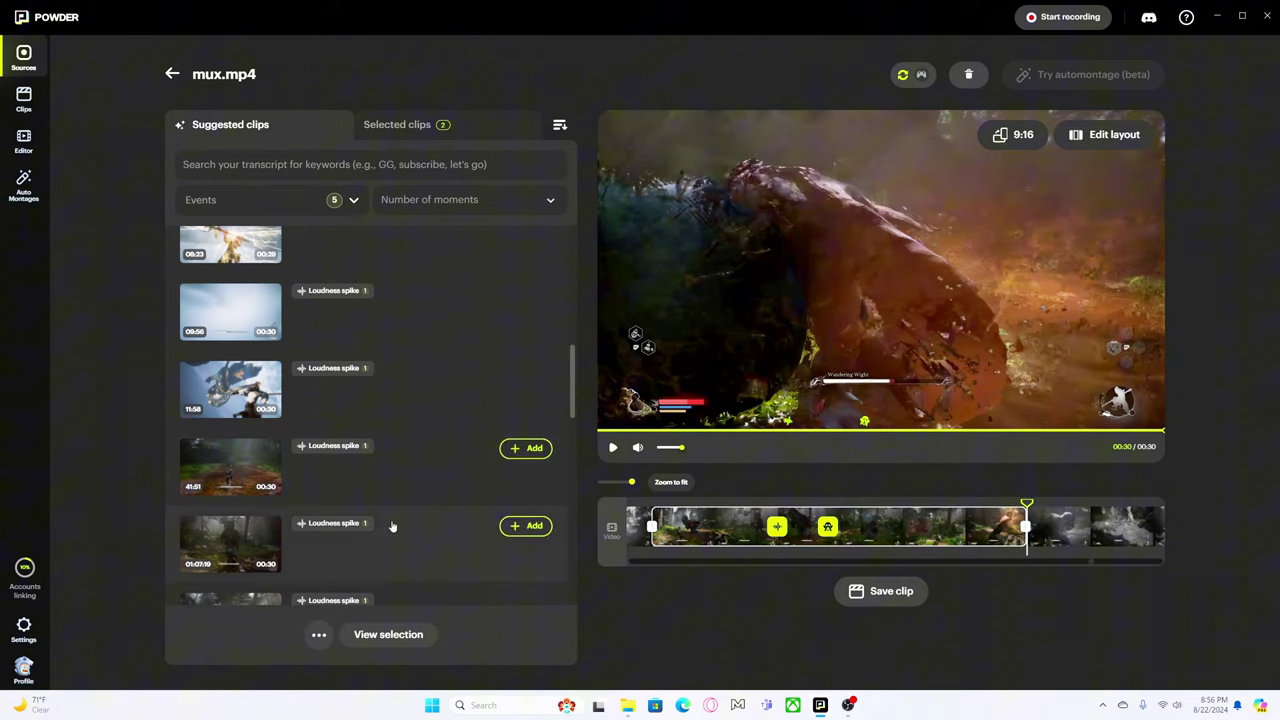
pyautogui.scroll(-3, 394, 523)
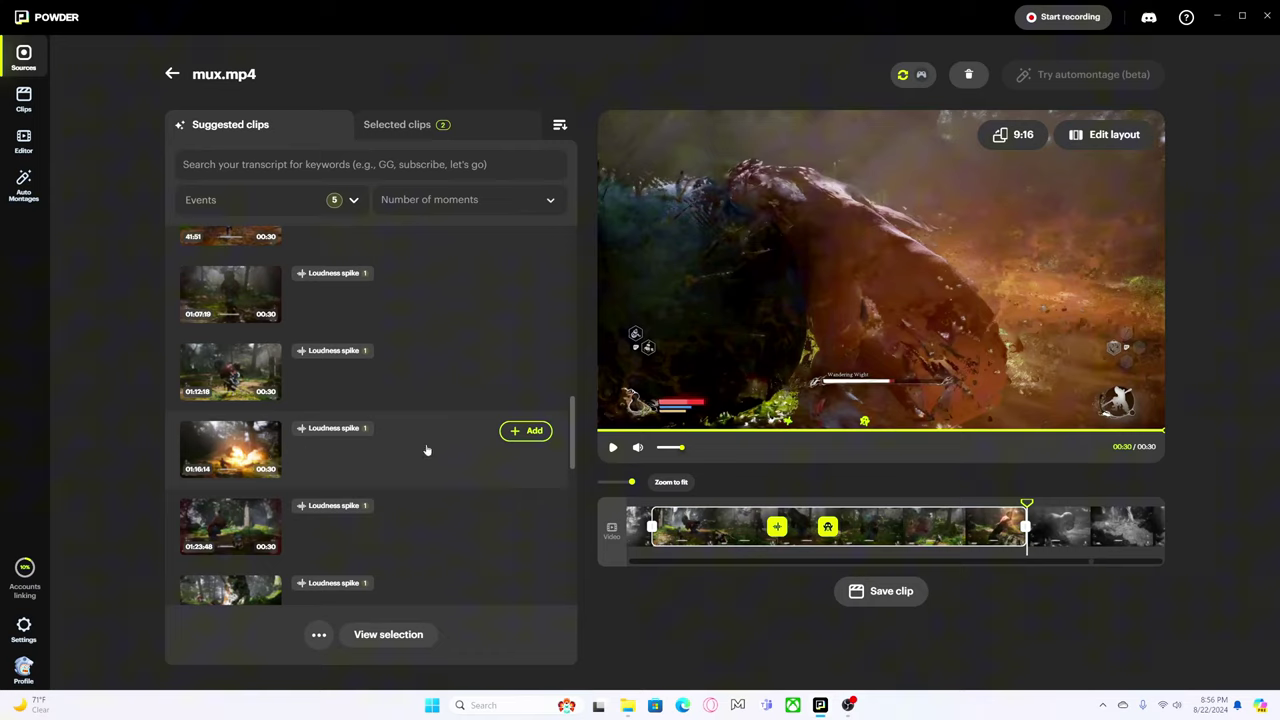
pyautogui.click(270, 451)
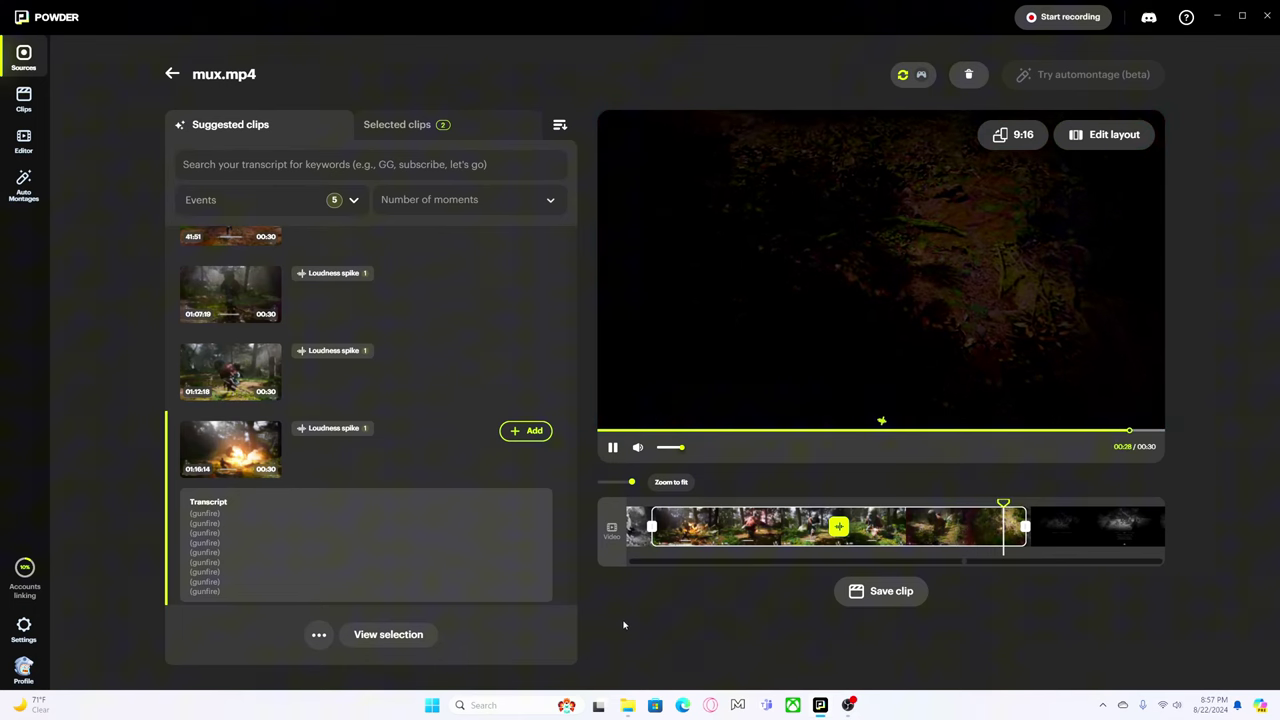
pyautogui.click(521, 432)
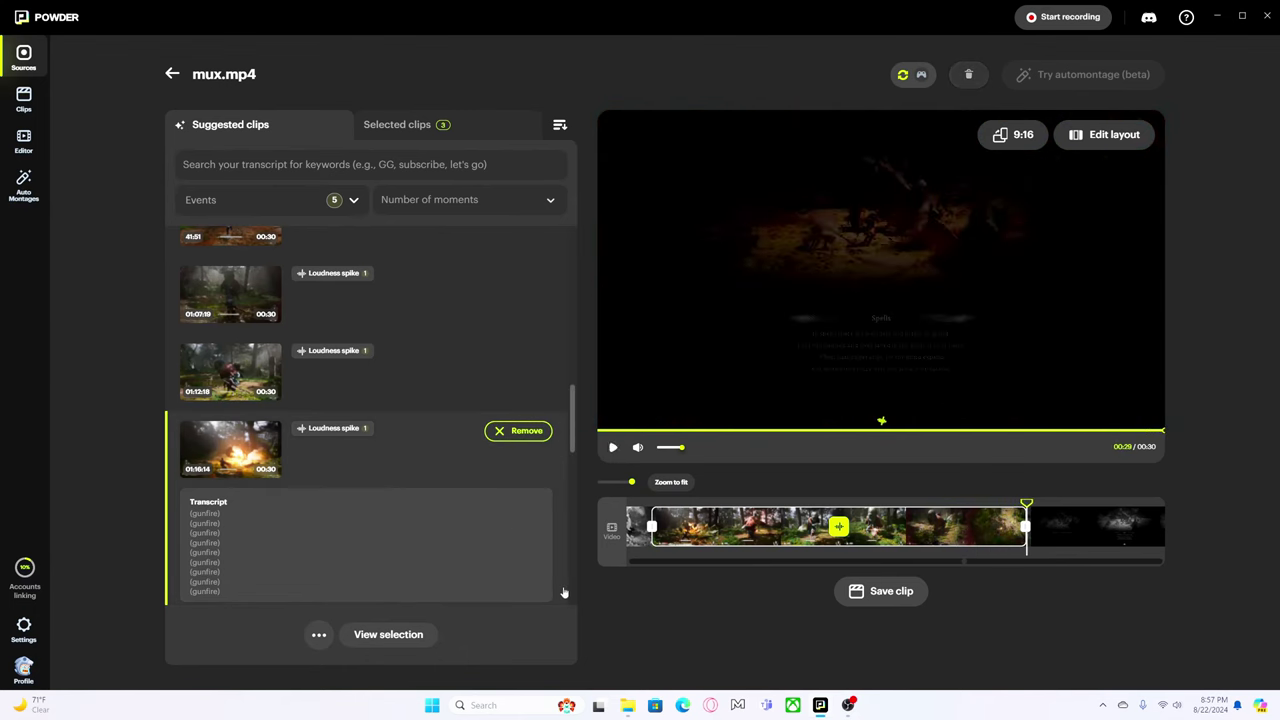
# Review the list of selected clips and check the Auto Montages, Clips and Editor sections
pyautogui.click(480, 126)
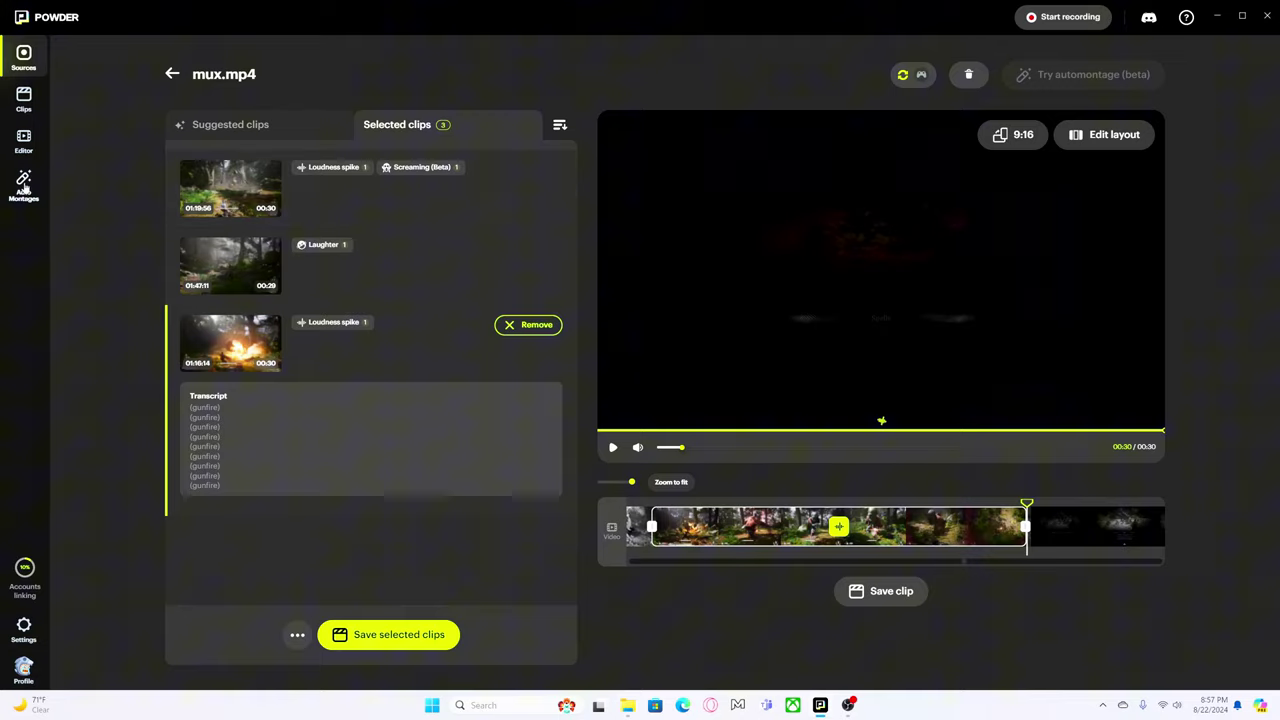
pyautogui.click(24, 188)
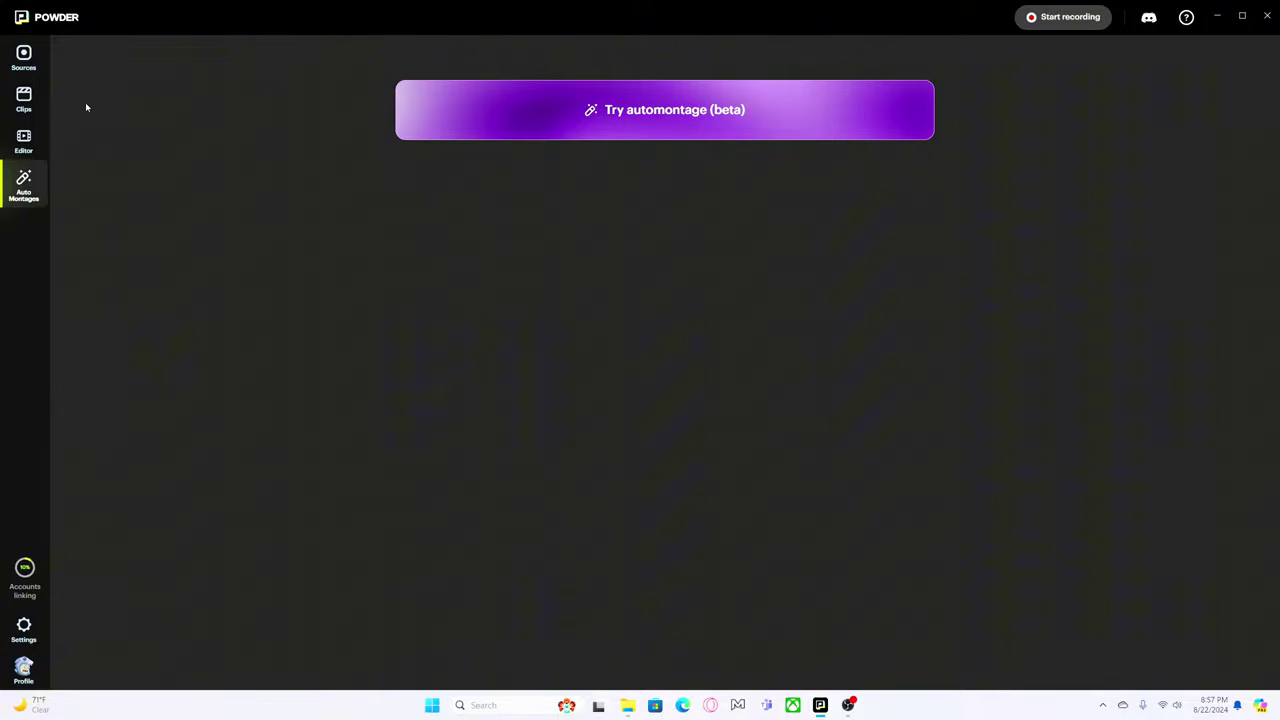
pyautogui.click(24, 58)
pyautogui.click(25, 101)
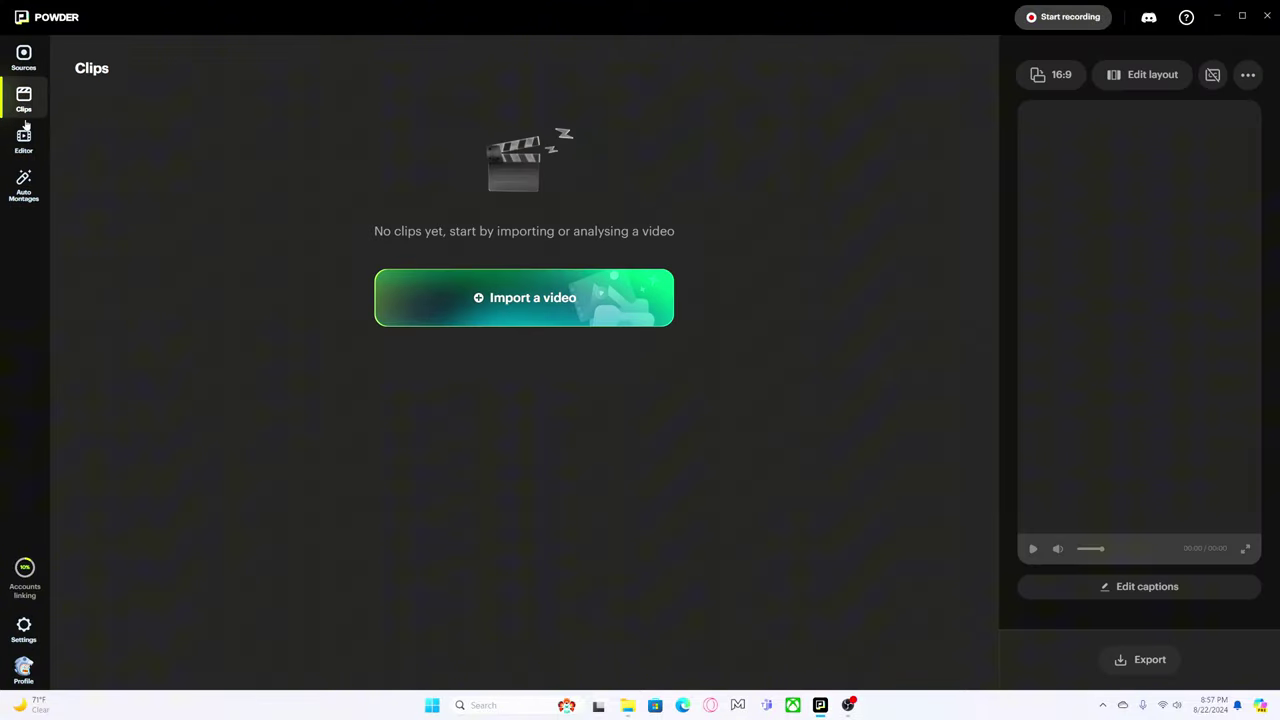
pyautogui.click(24, 140)
# Reopen mux.mp4 from the sources and save all of its selected clips
pyautogui.click(23, 60)
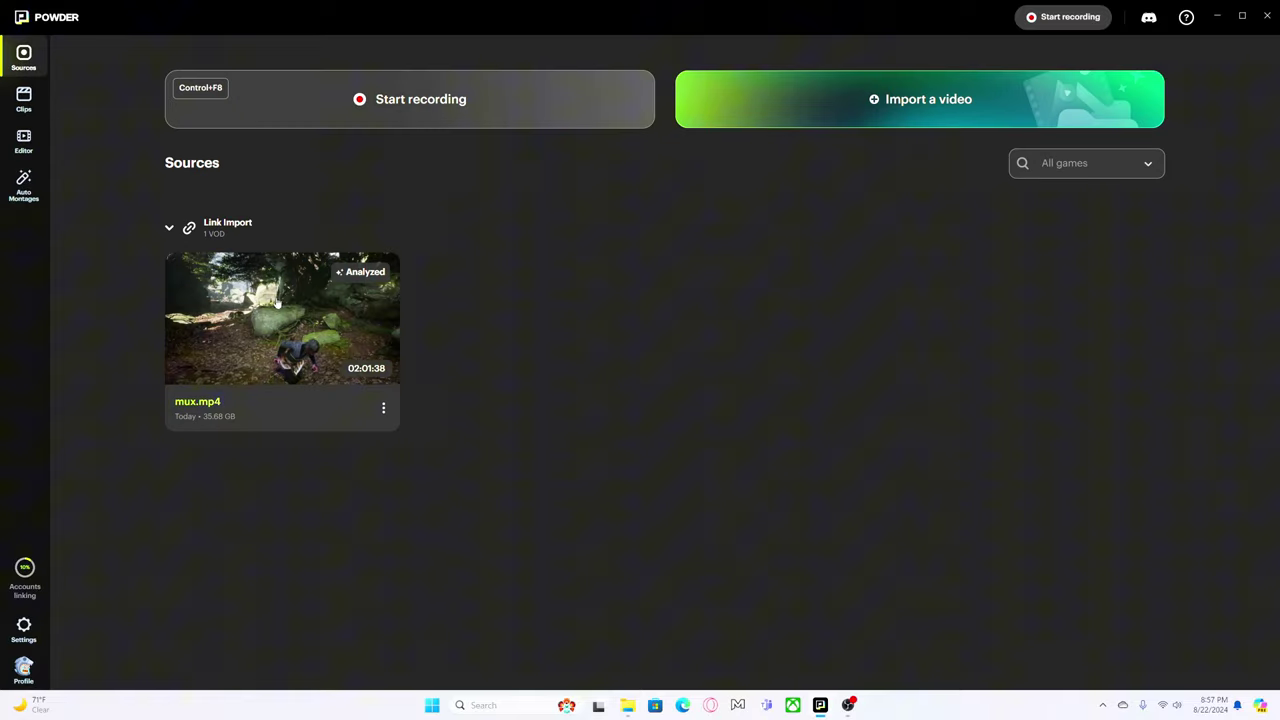
pyautogui.click(271, 290)
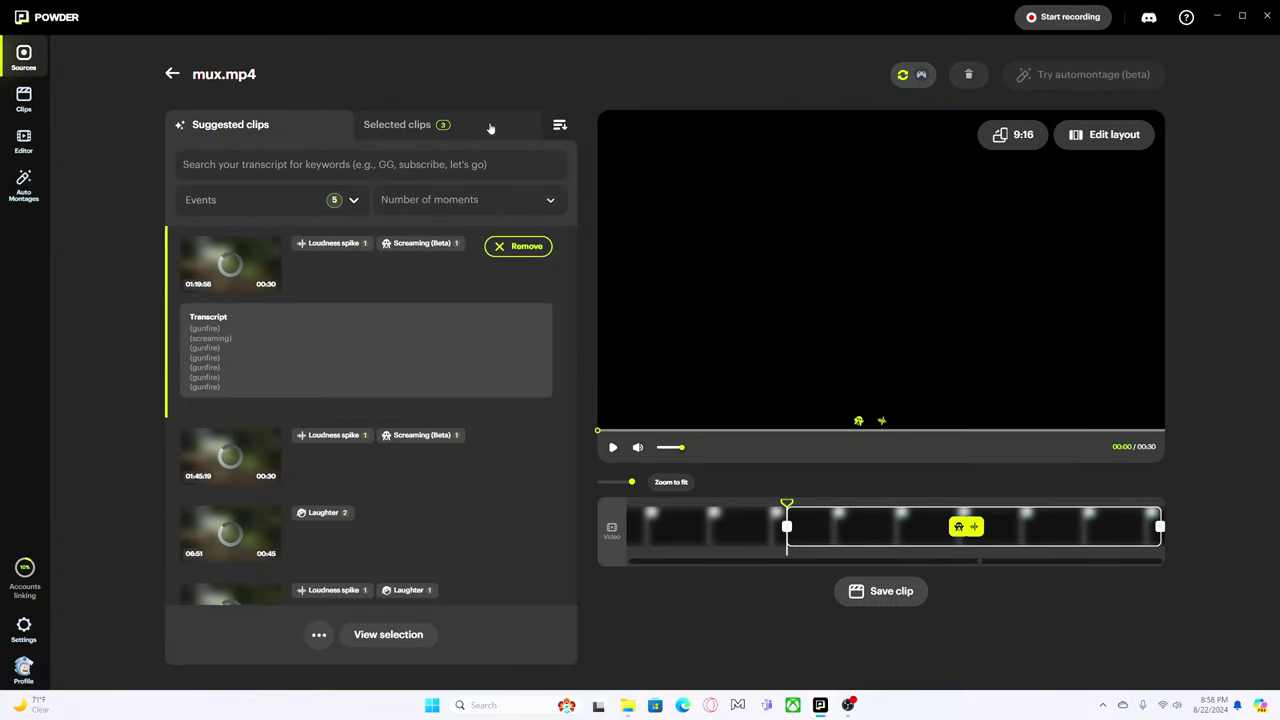
pyautogui.click(482, 126)
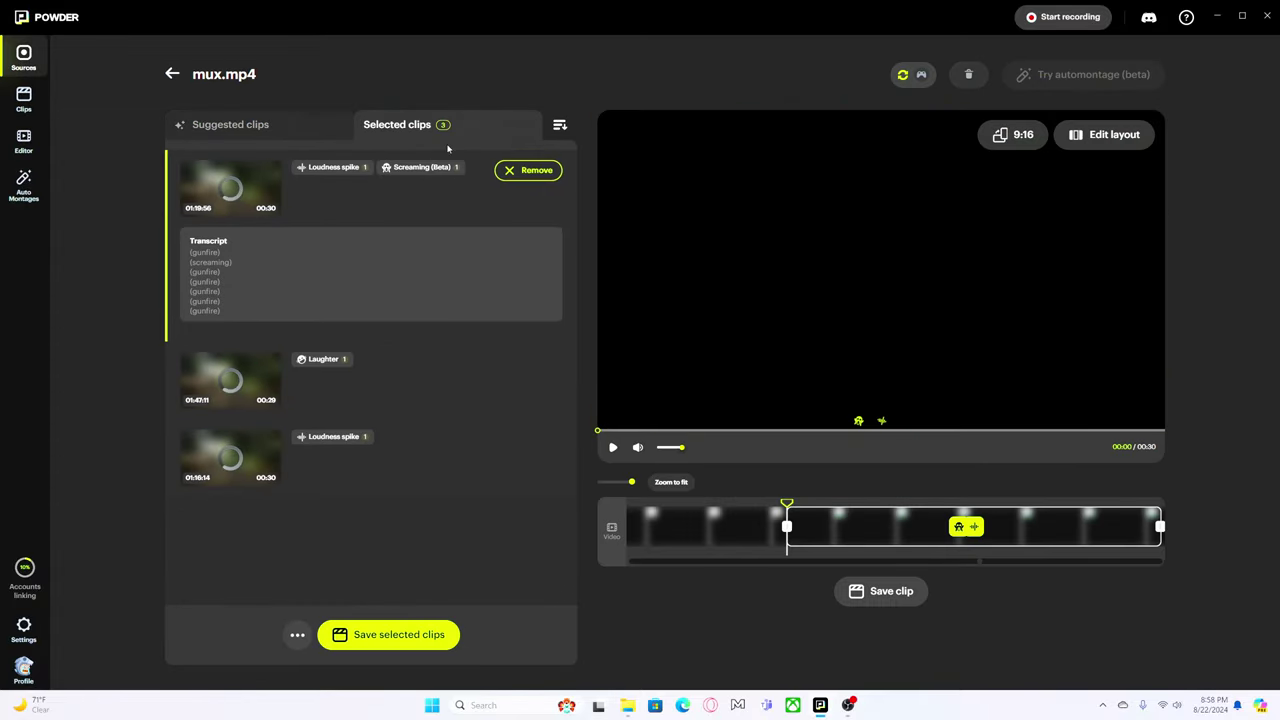
pyautogui.click(418, 640)
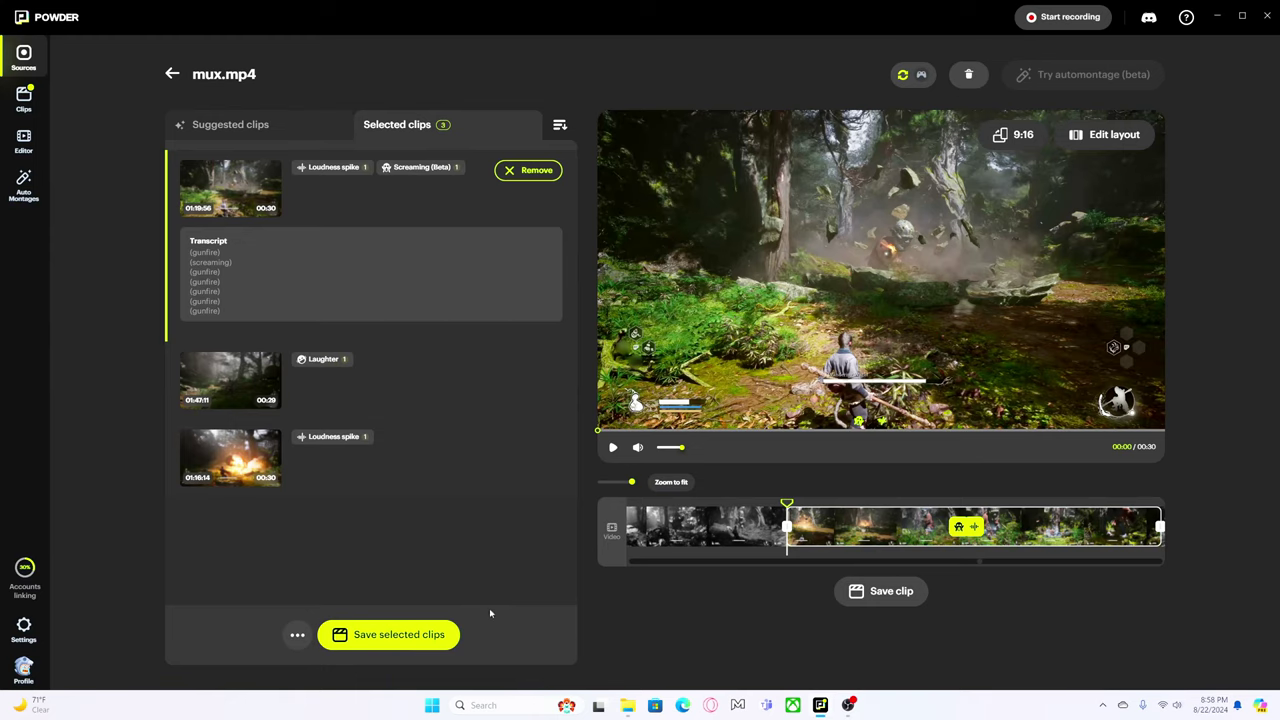
# Check the exported clip files in the "2024.08.22 20.20.14 - mux" folder under Videos > Powder Clips, using File Explorer, and close it
pyautogui.rightClick(626, 706)
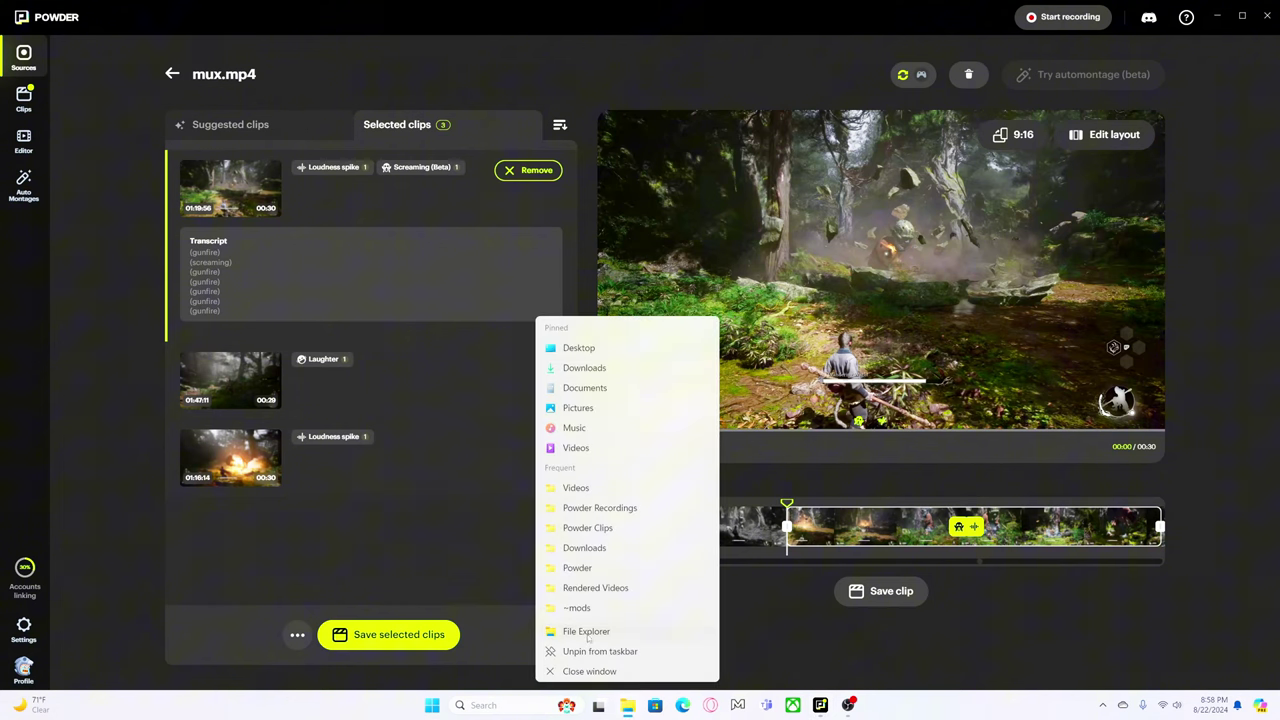
pyautogui.click(584, 633)
pyautogui.click(137, 303)
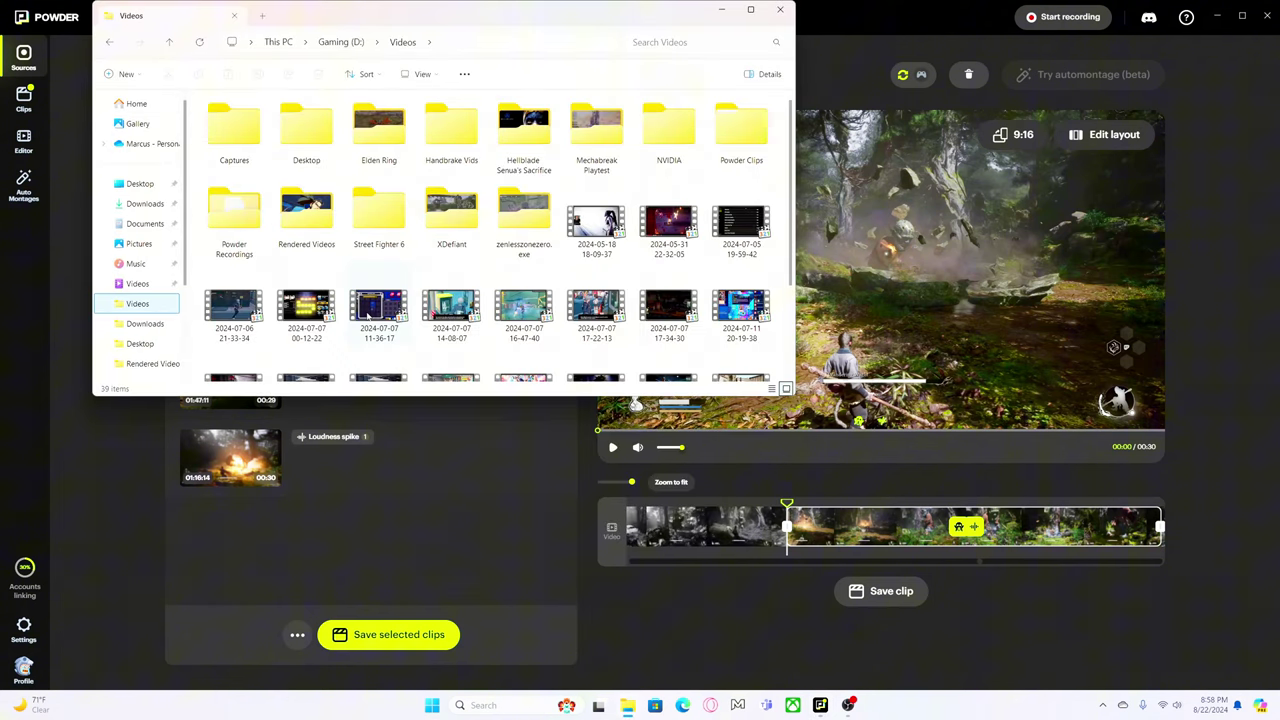
pyautogui.doubleClick(754, 137)
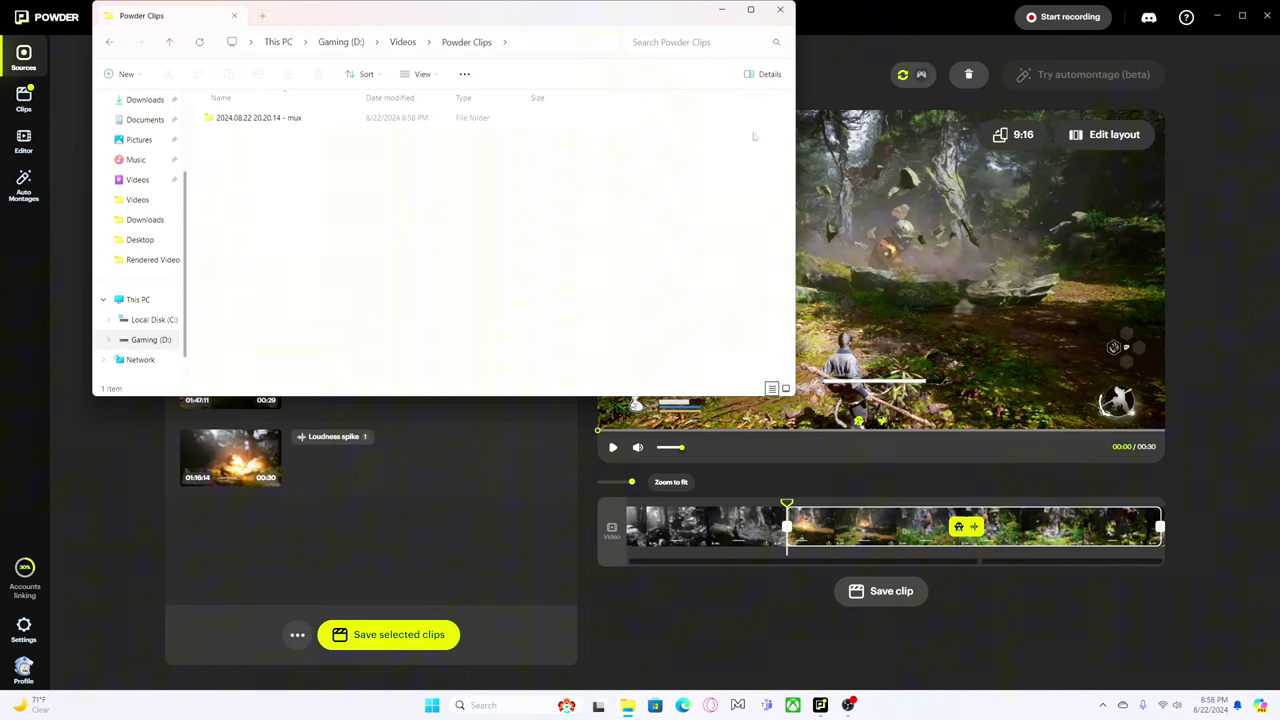
pyautogui.doubleClick(258, 118)
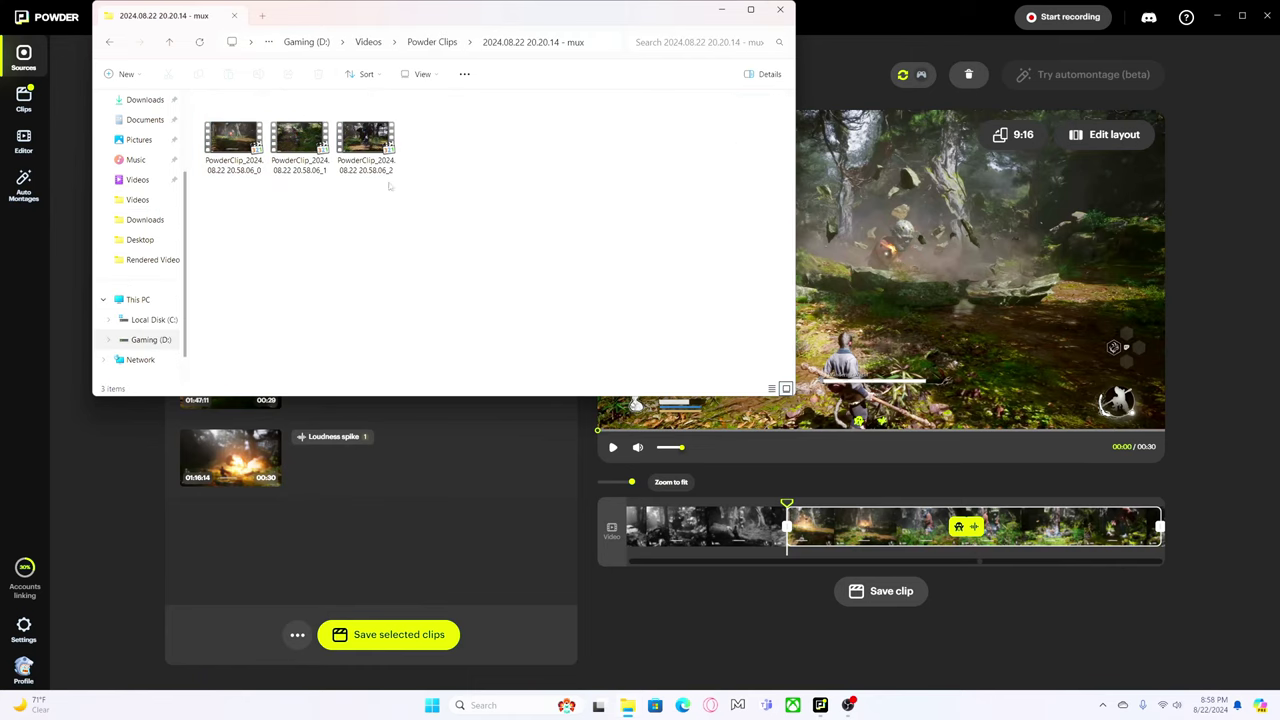
pyautogui.click(780, 9)
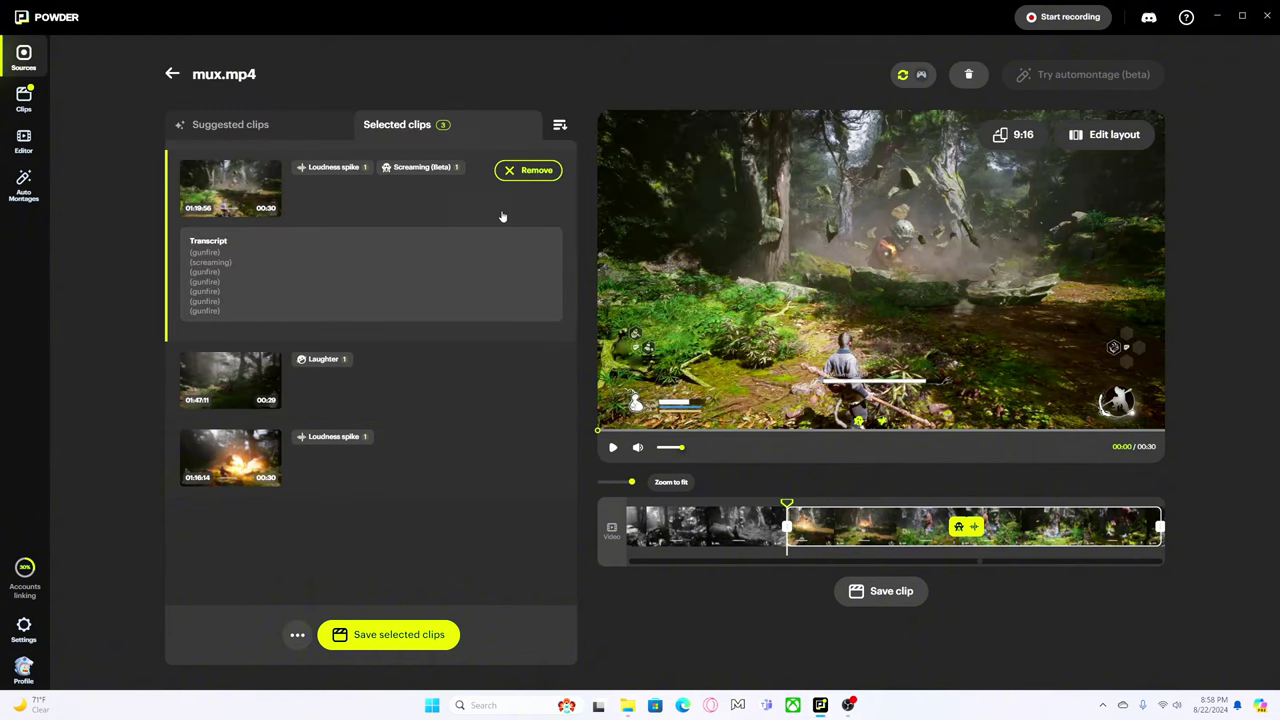
# Review the saved mux.mp4 clips, try toggling the second clip's selection, and look at the Editor section
pyautogui.click(24, 103)
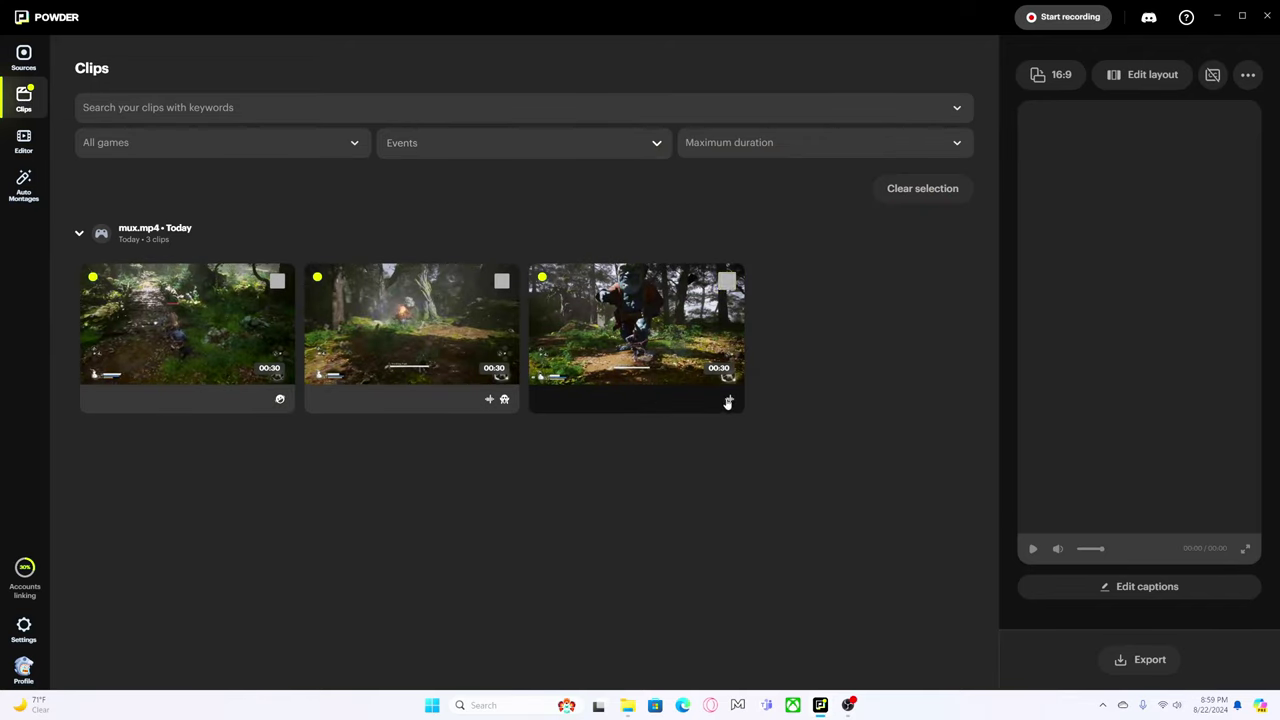
pyautogui.click(502, 282)
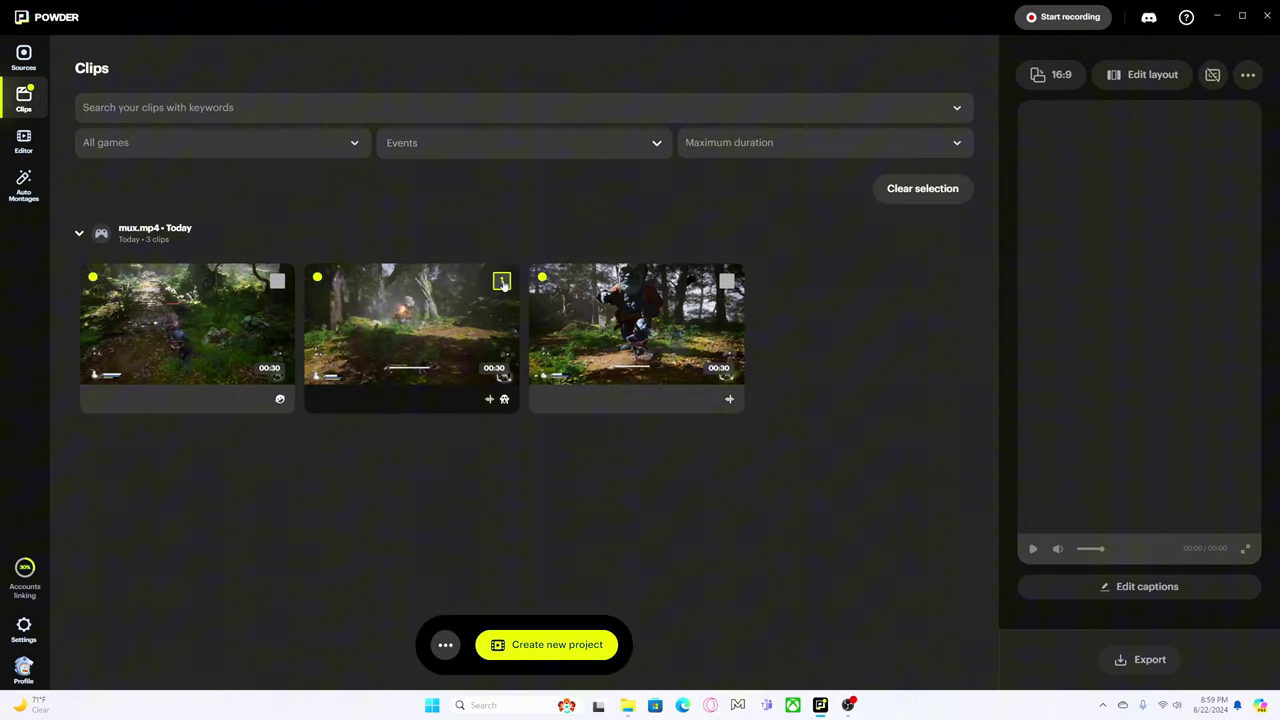
pyautogui.click(502, 282)
pyautogui.click(502, 282)
pyautogui.click(502, 282)
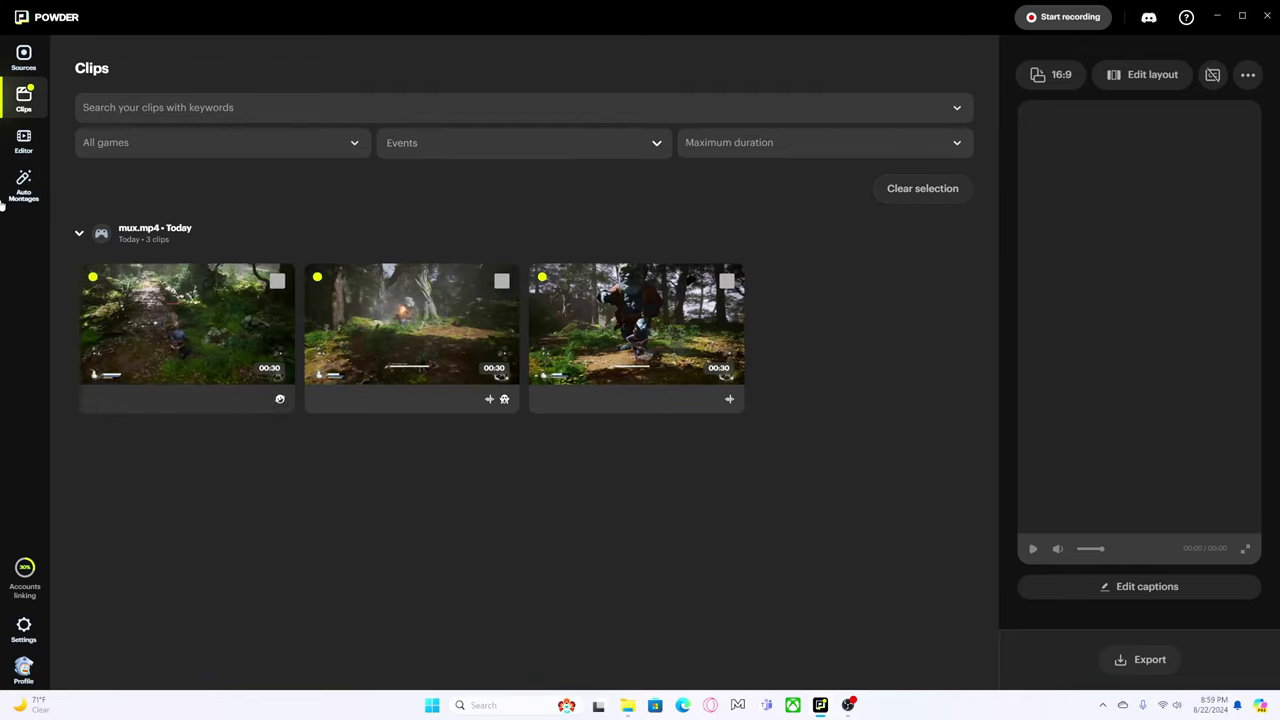
pyautogui.click(26, 143)
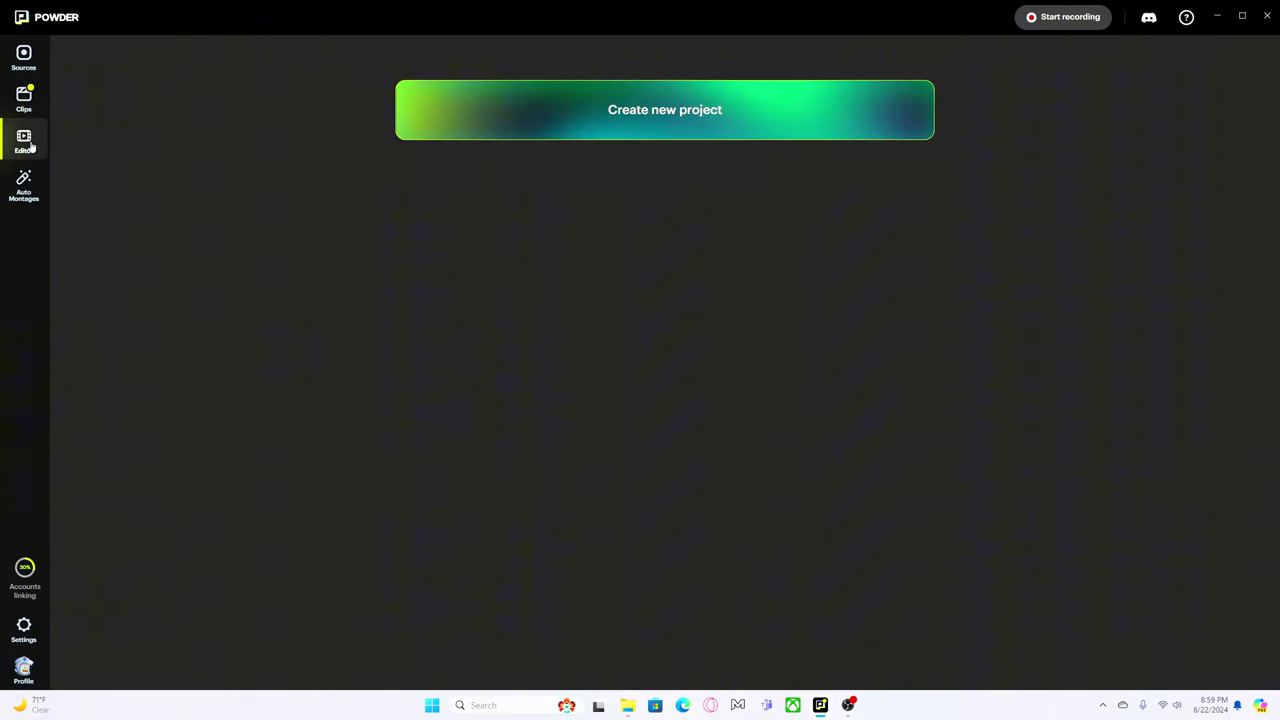
pyautogui.click(23, 108)
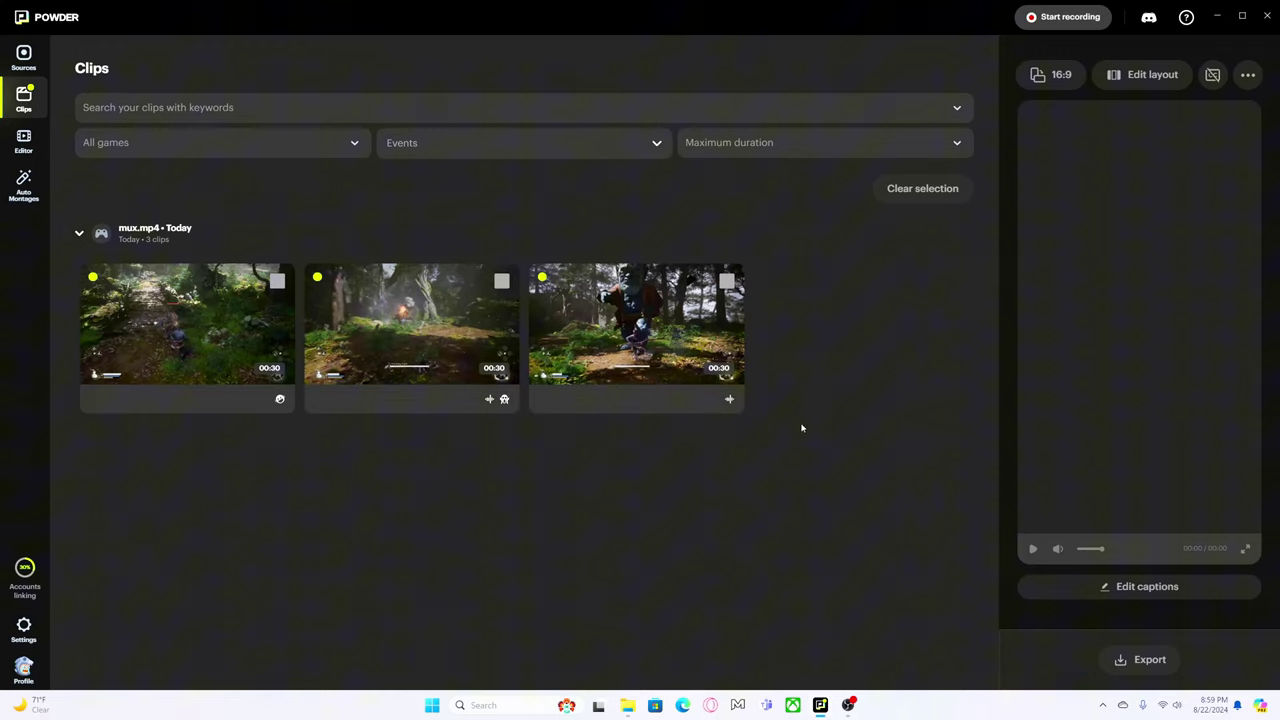
# Create a new video project from the second and third mux.mp4 clips
pyautogui.click(501, 281)
pyautogui.click(726, 281)
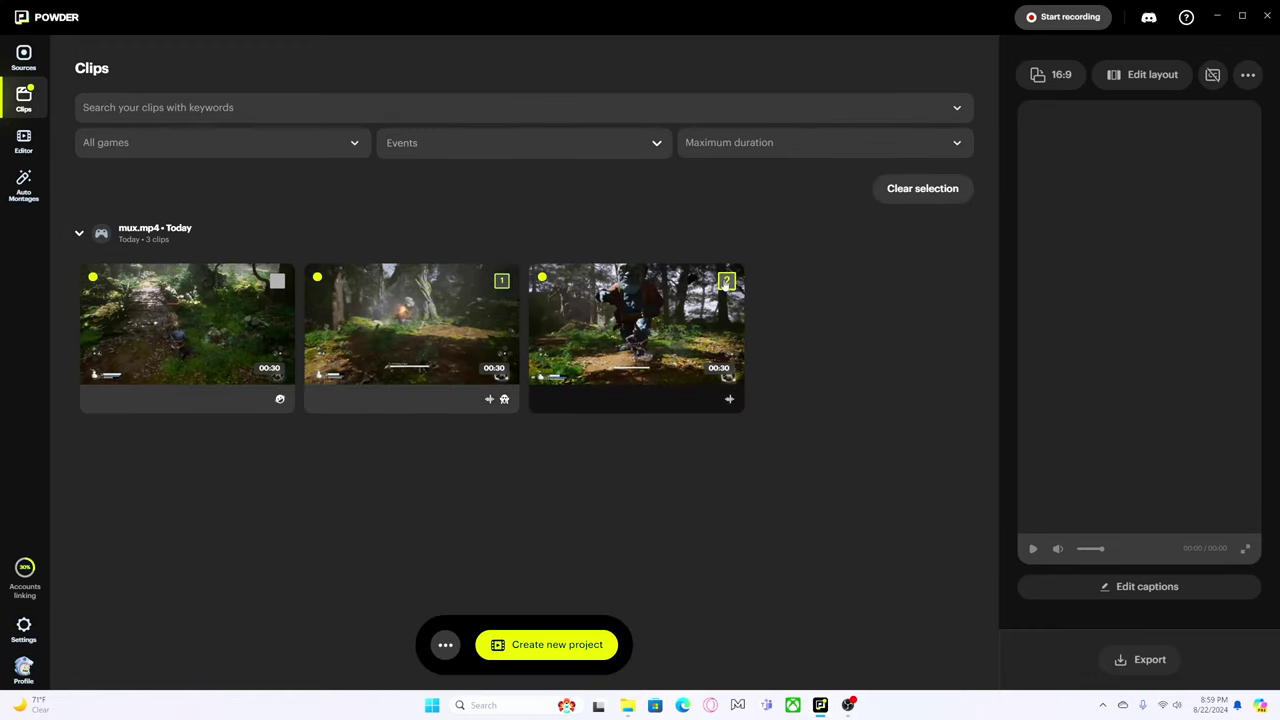
pyautogui.click(576, 645)
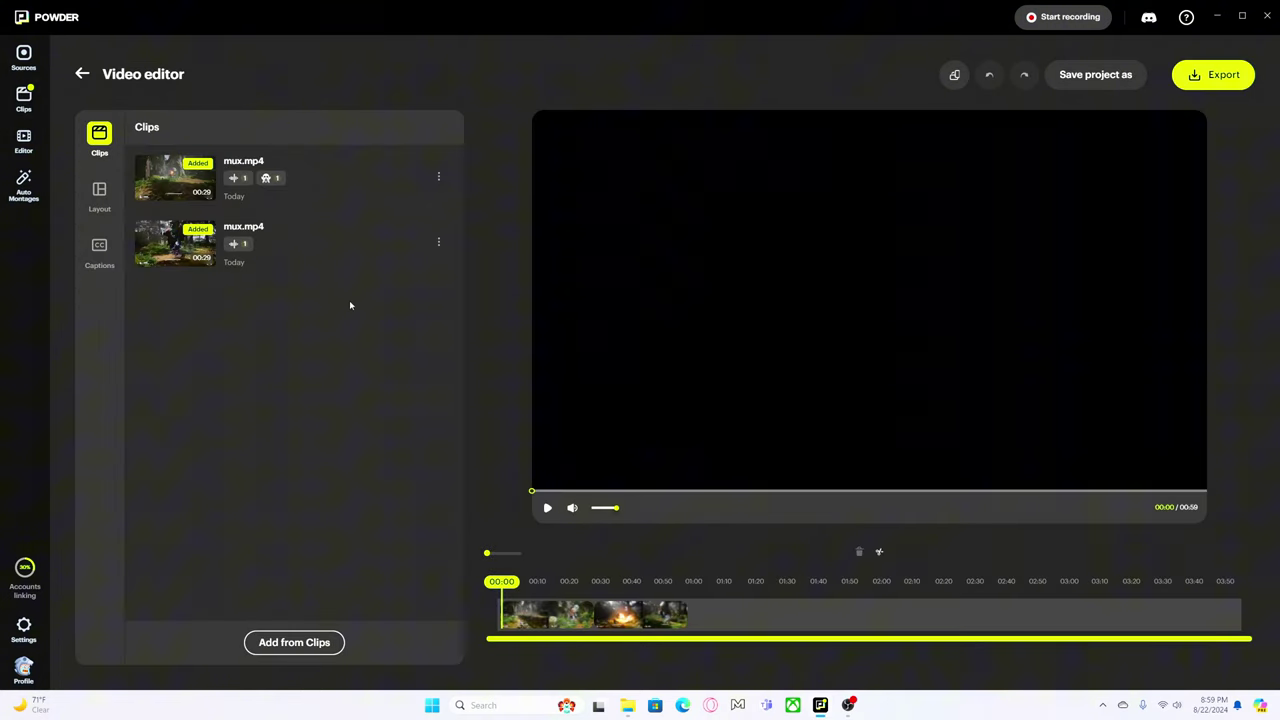
# Select the first clip on the timeline and examine its layout and captions options
pyautogui.click(550, 618)
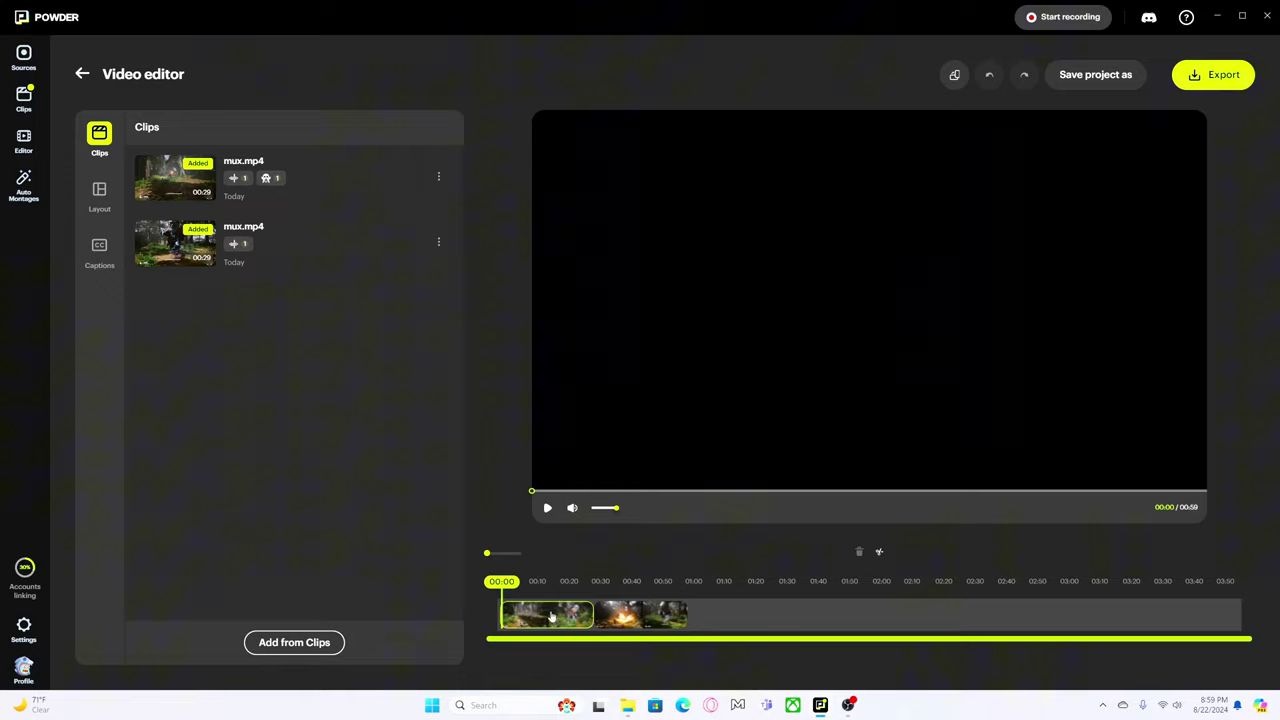
pyautogui.click(551, 617)
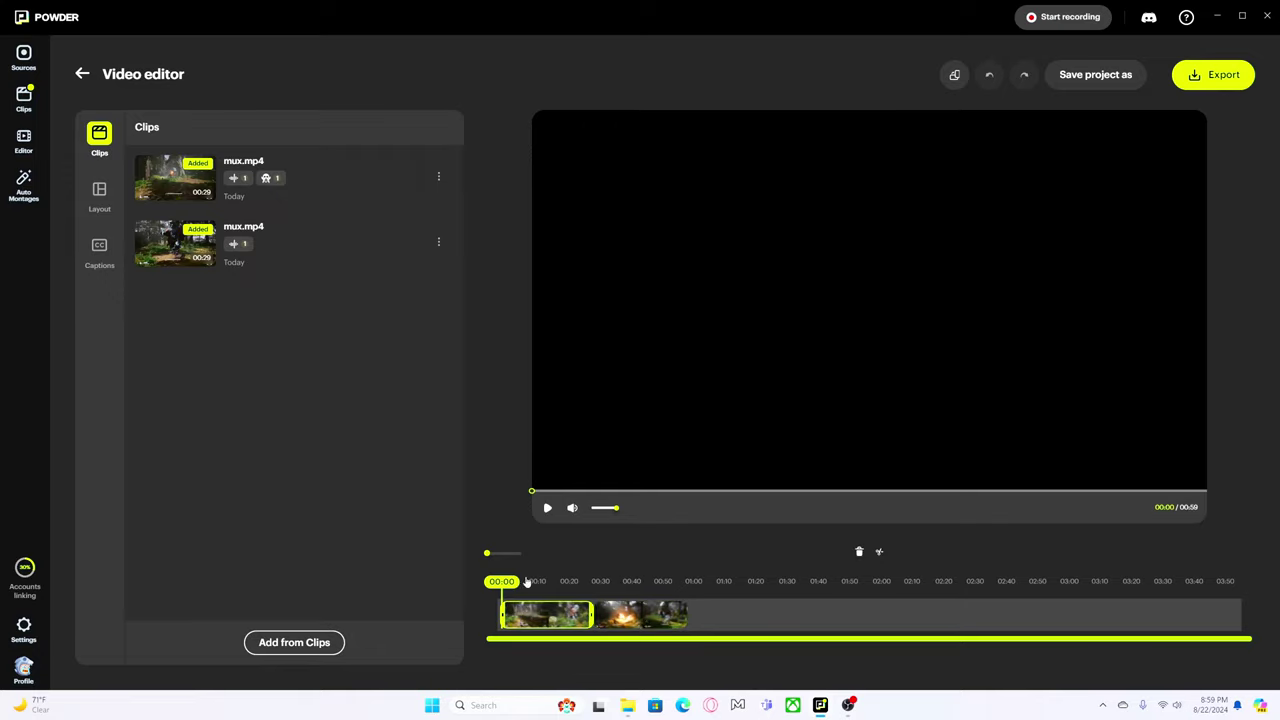
pyautogui.click(100, 194)
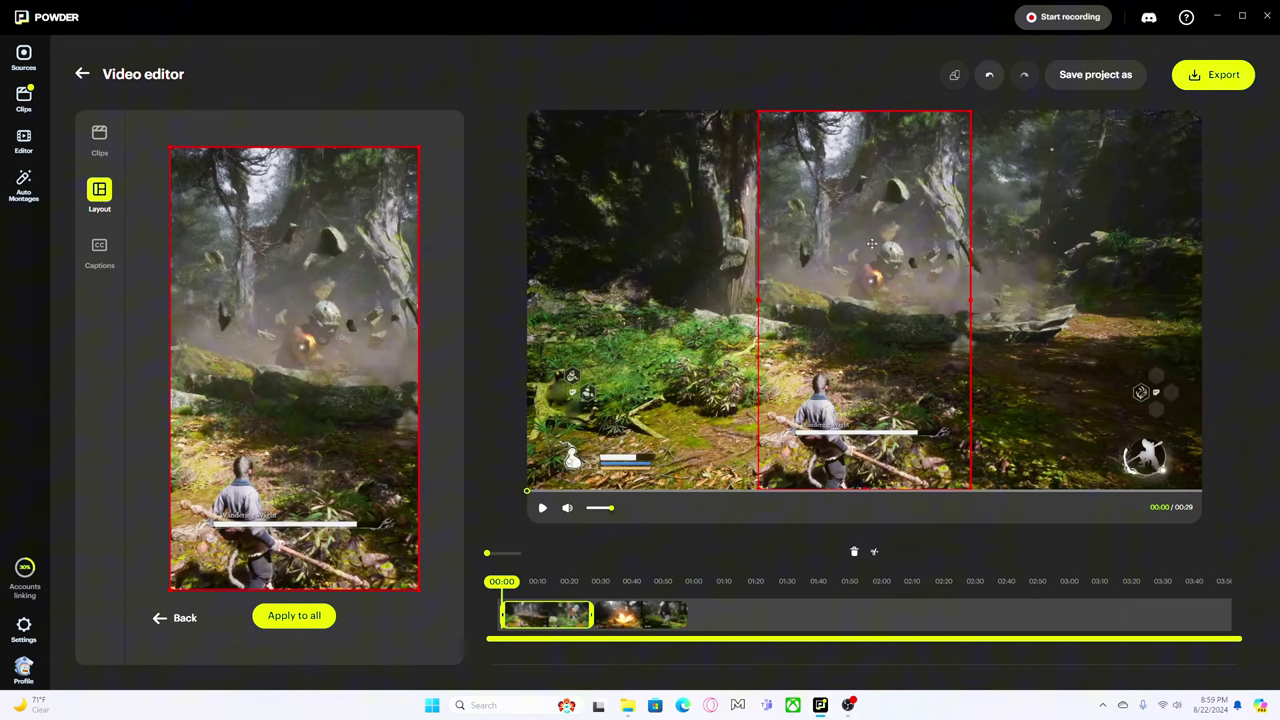
pyautogui.click(99, 253)
pyautogui.click(100, 140)
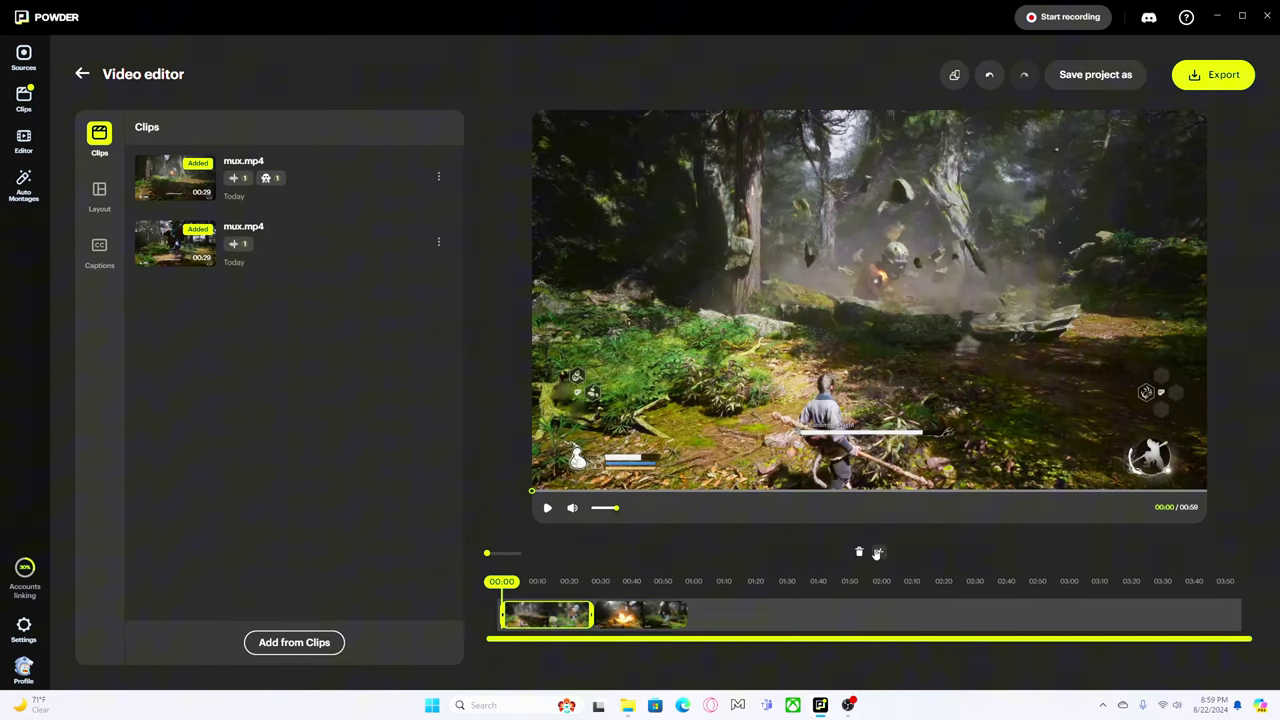
# Try the project's aspect ratio options and leave the video editor without saving the modifications
pyautogui.click(955, 77)
pyautogui.click(955, 77)
pyautogui.click(25, 145)
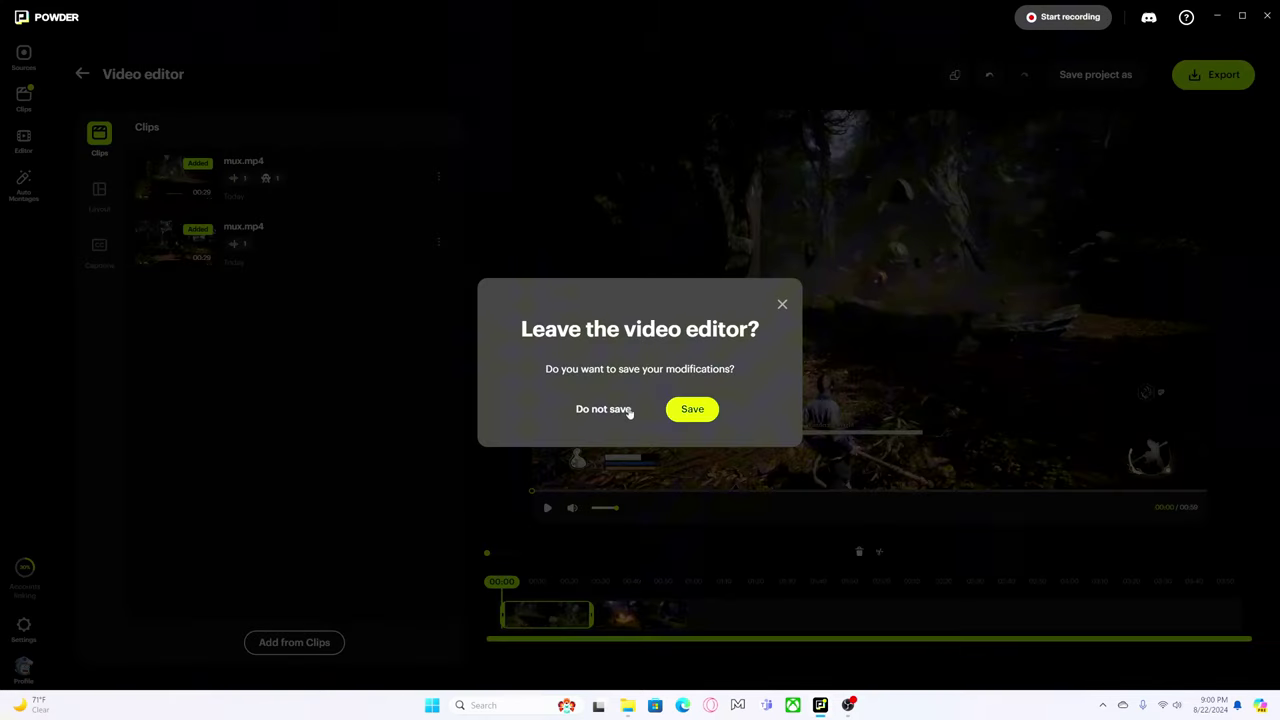
pyautogui.click(612, 410)
# Open the automontage feature from Auto Montages and read the compatible games and social posting topics in the Automontages FAQ
pyautogui.click(30, 192)
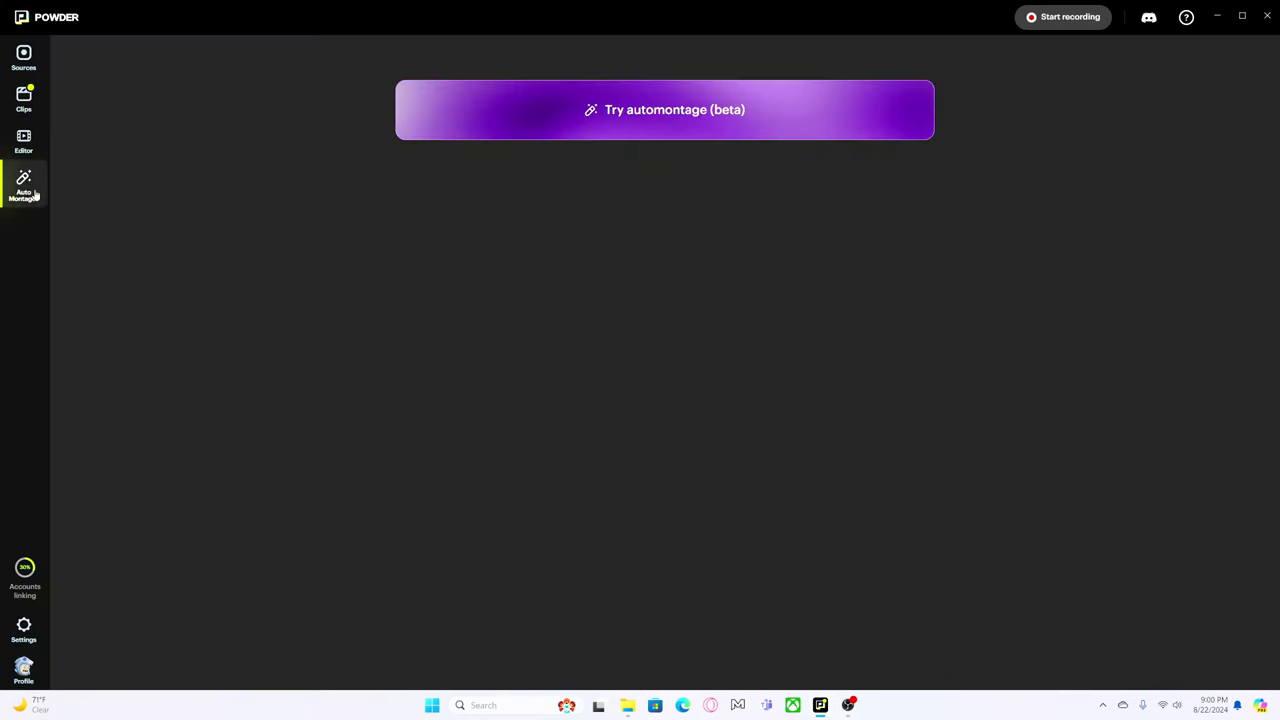
pyautogui.click(689, 113)
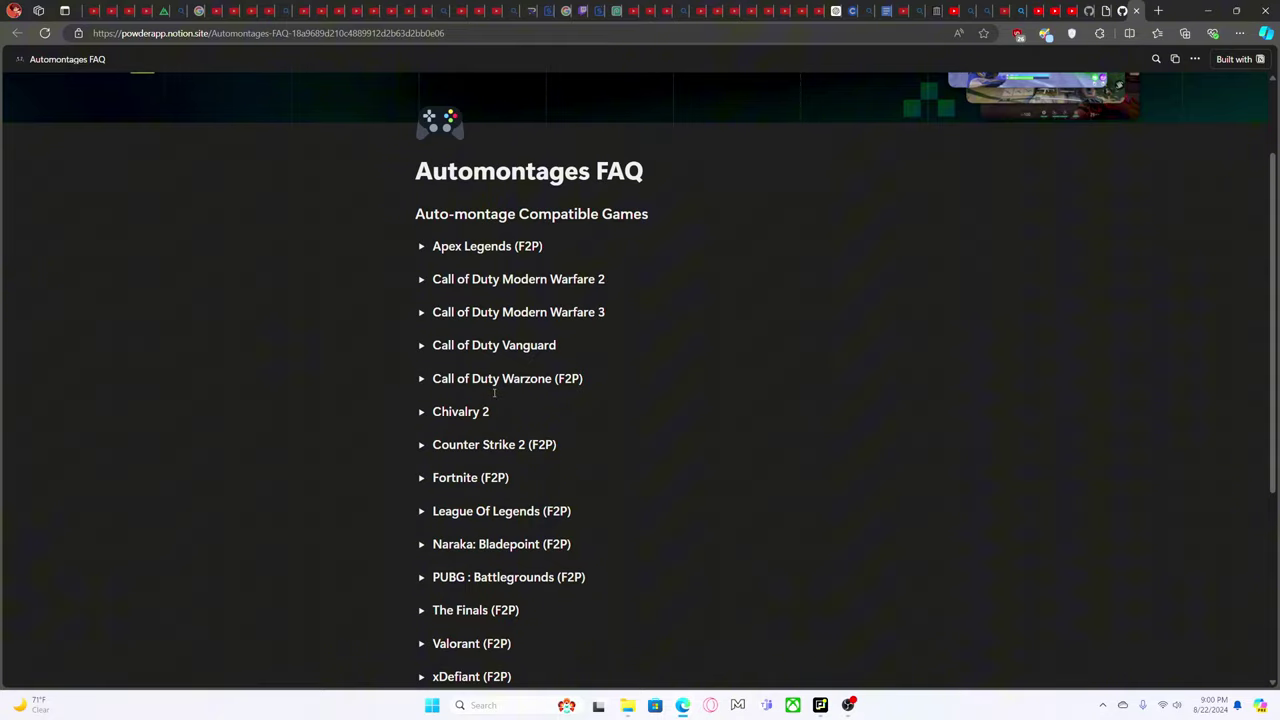
pyautogui.scroll(-2, 470, 385)
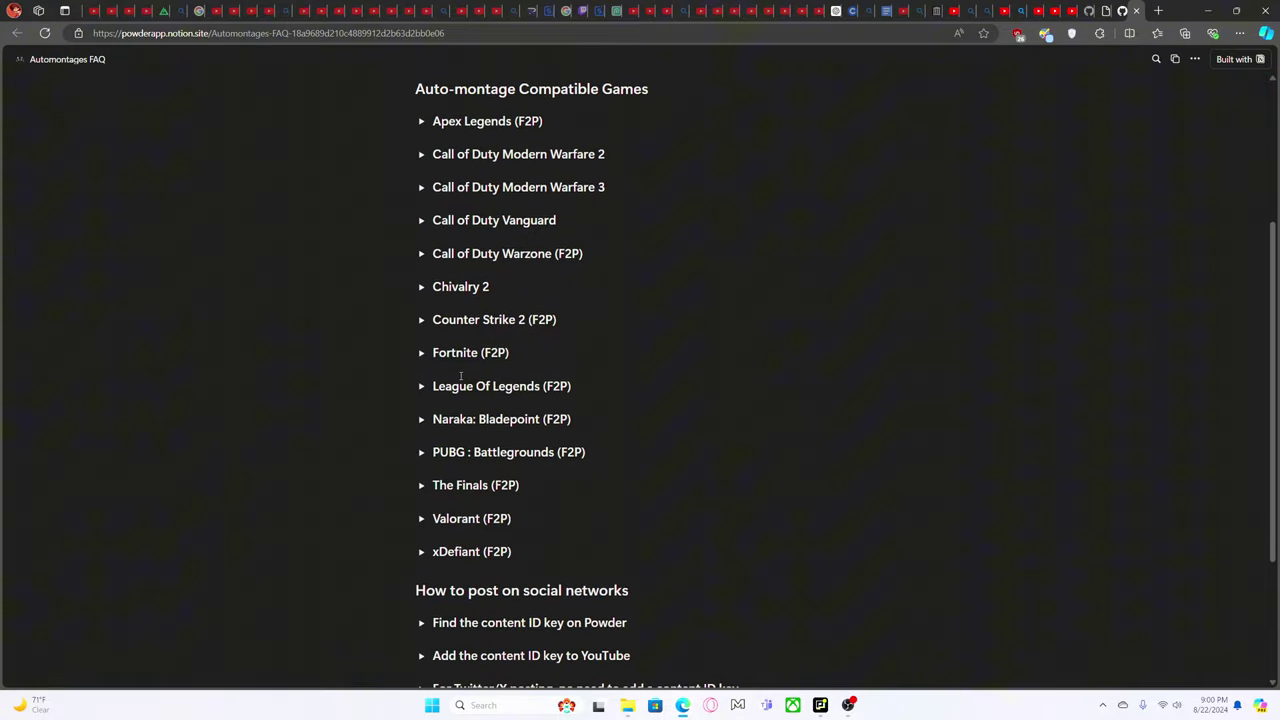
pyautogui.scroll(-2, 461, 375)
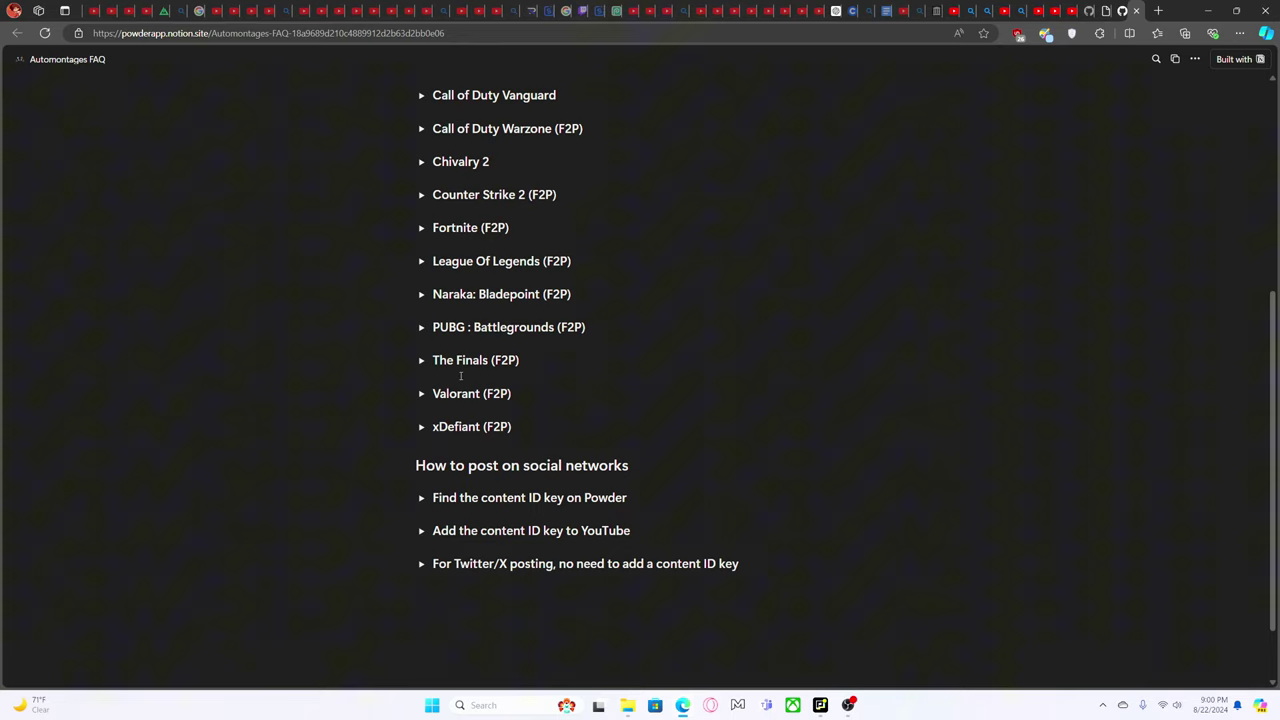
pyautogui.scroll(3, 461, 375)
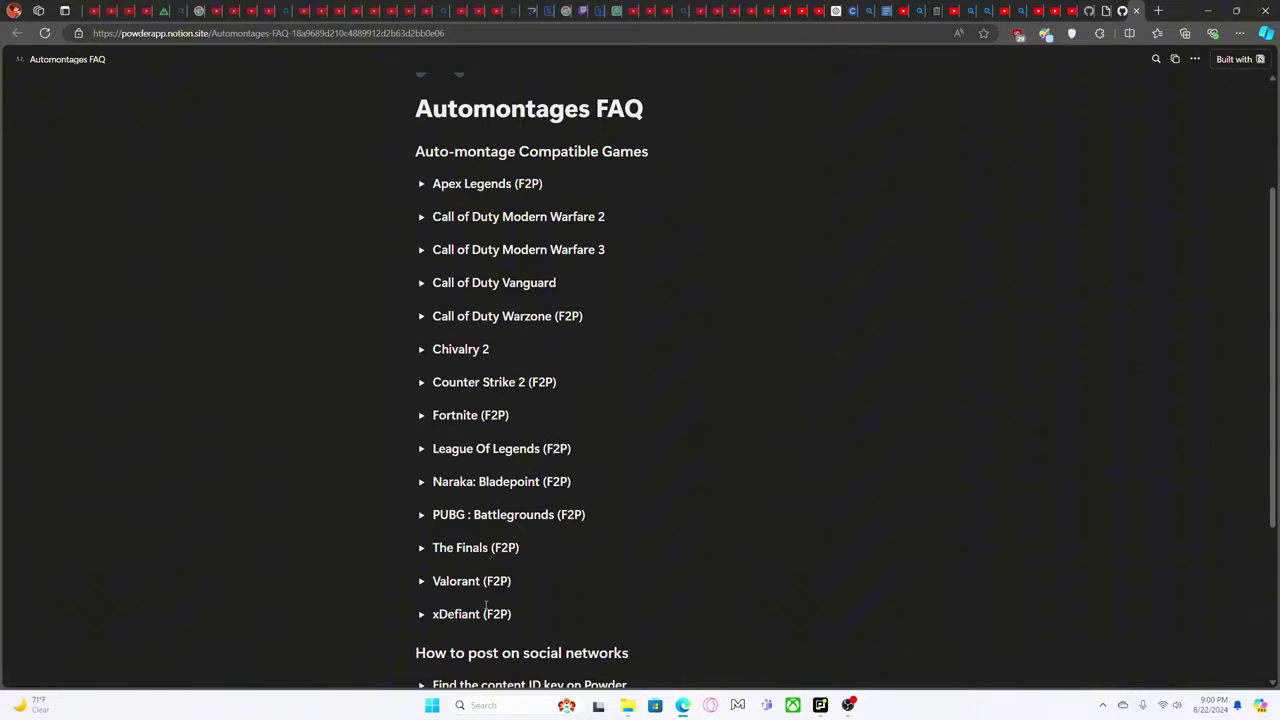
pyautogui.scroll(-4, 949, 461)
pyautogui.scroll(4, 946, 459)
pyautogui.scroll(-5, 944, 462)
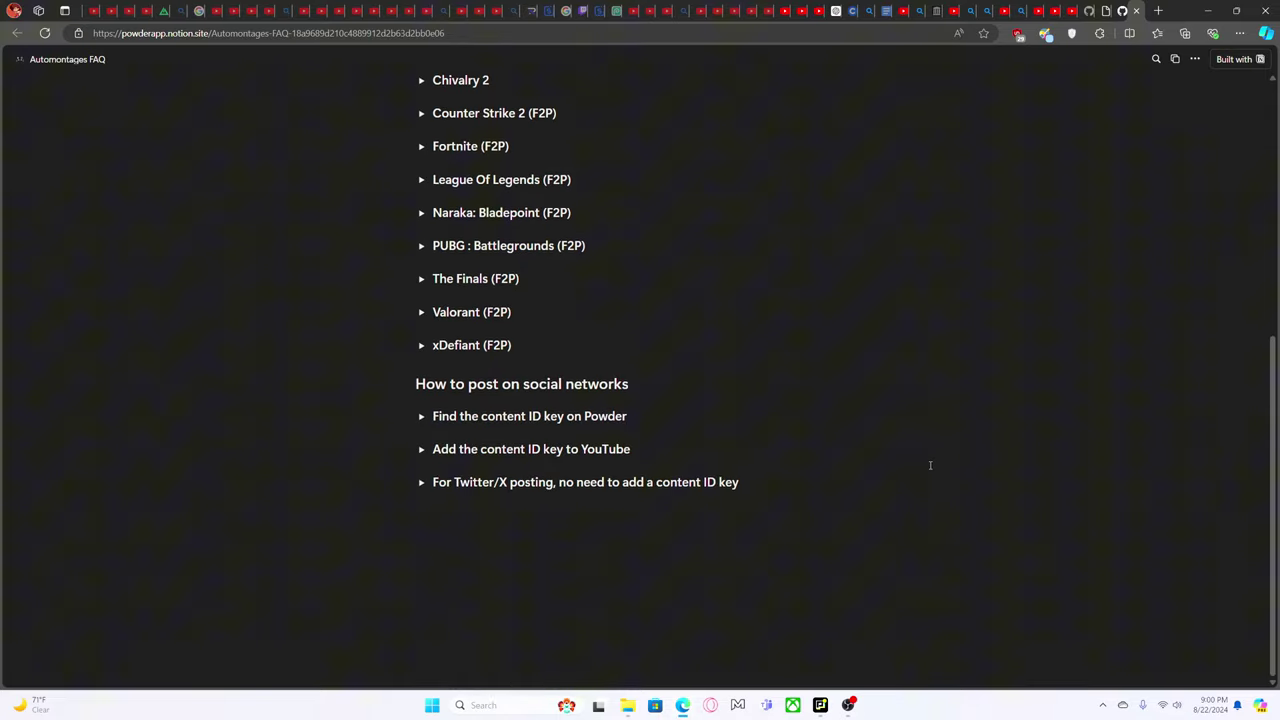
# Switch back to Powder and create an automontage of powder defiant.mp4 with the "Export without constraints" format
pyautogui.click(820, 705)
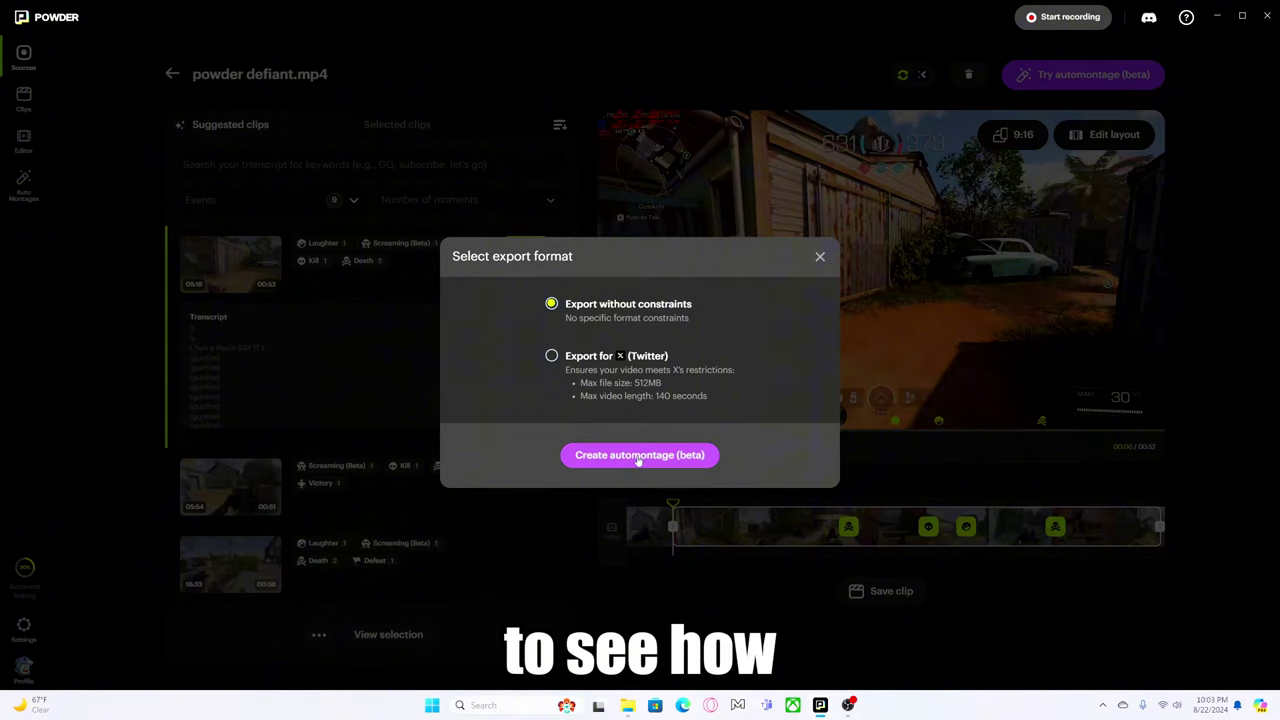
pyautogui.click(638, 455)
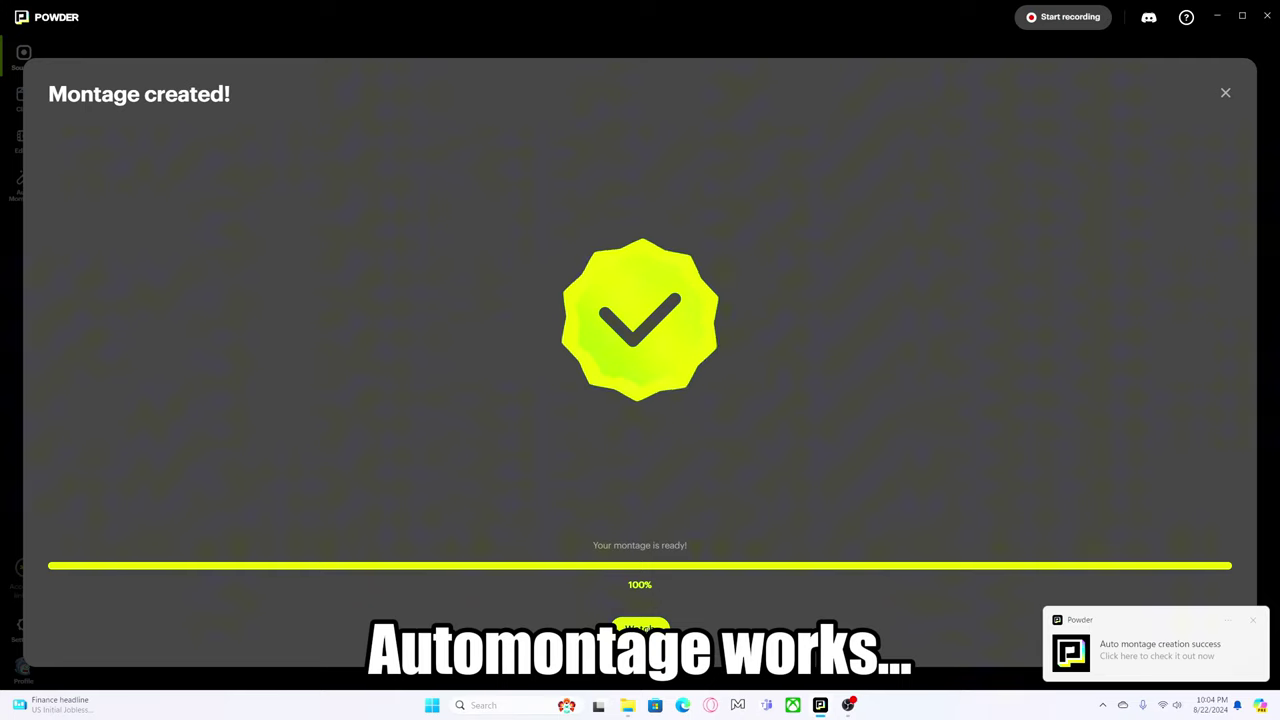
# Open the finished automontage and play it back
pyautogui.click(640, 628)
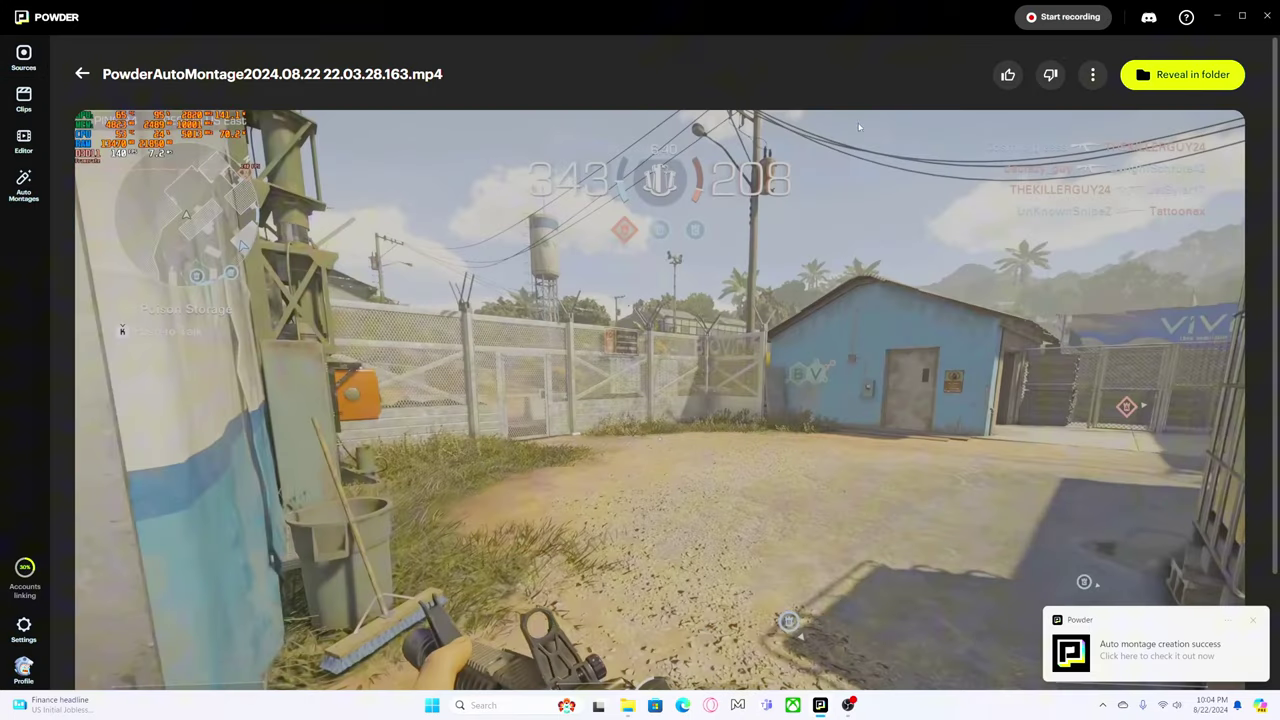
pyautogui.scroll(-2, 790, 78)
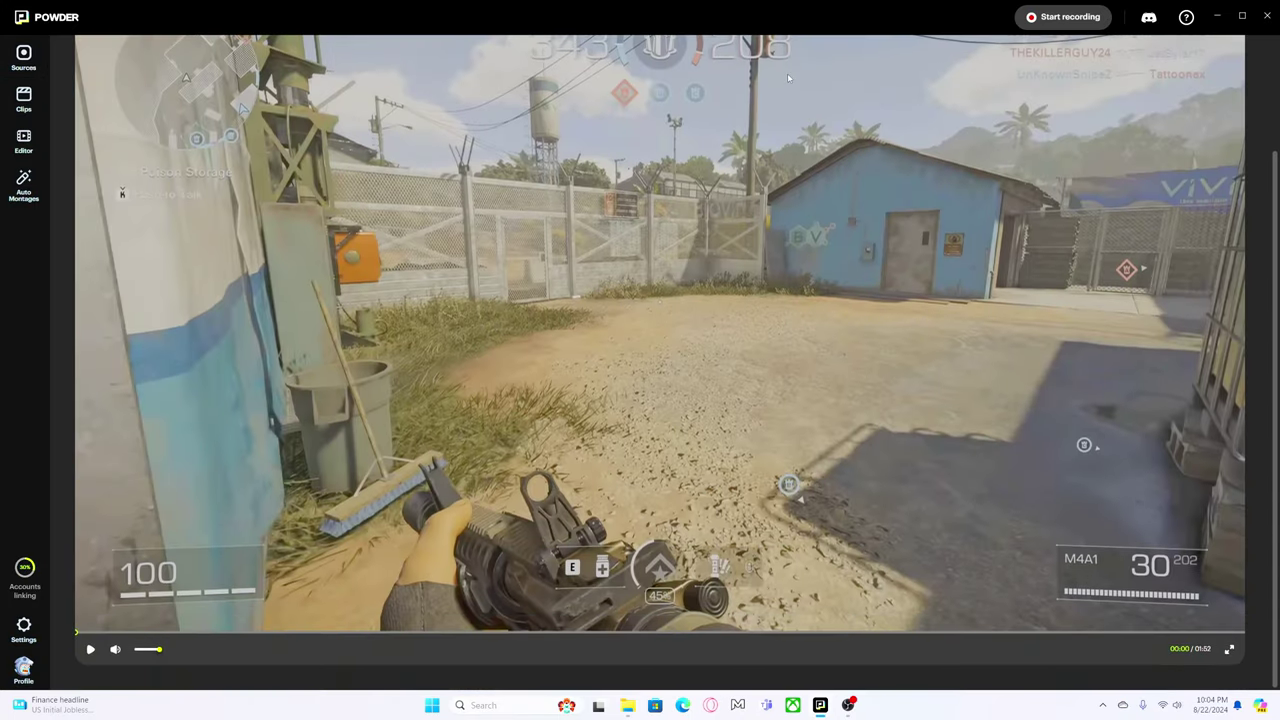
pyautogui.click(90, 650)
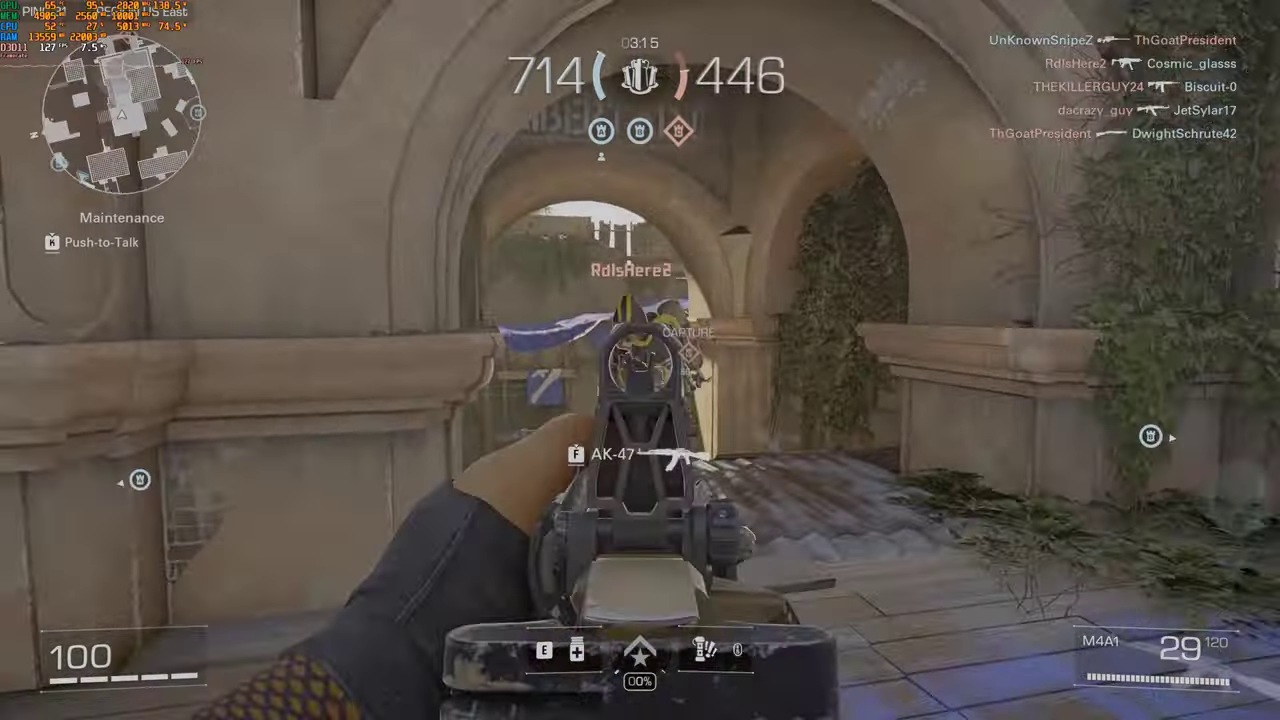
pyautogui.click(640, 360)
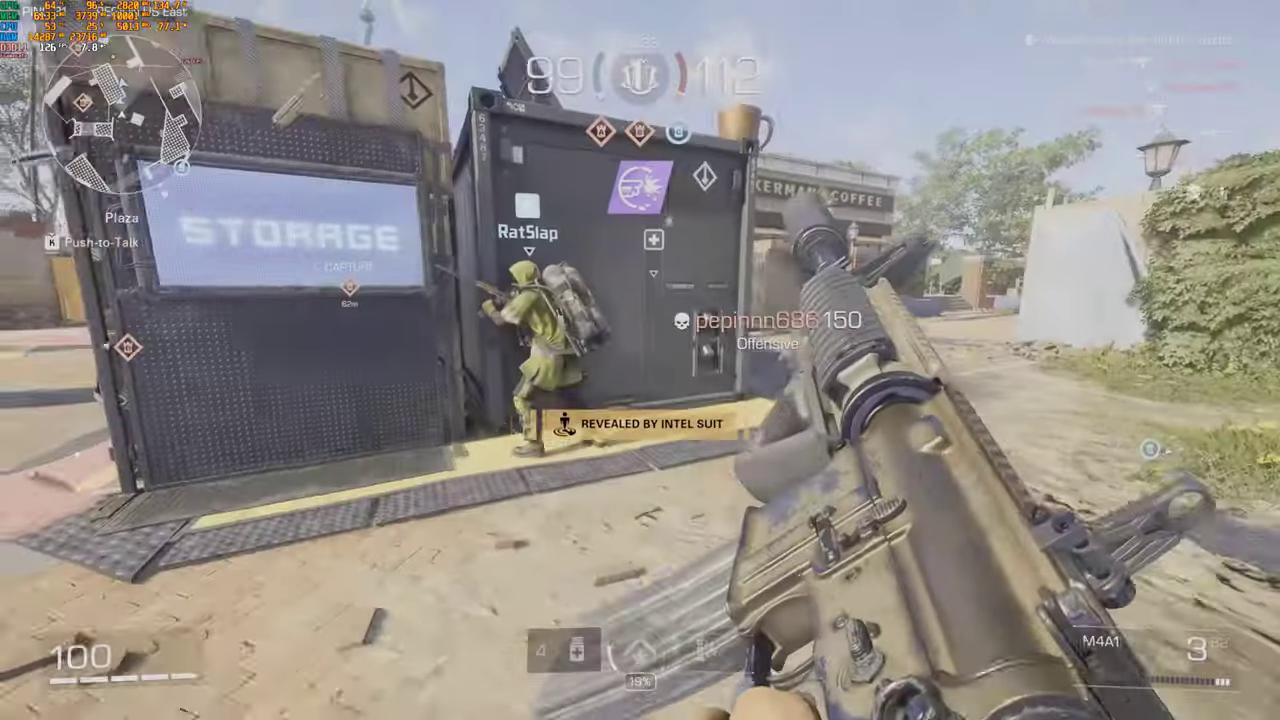
pyautogui.click(640, 360)
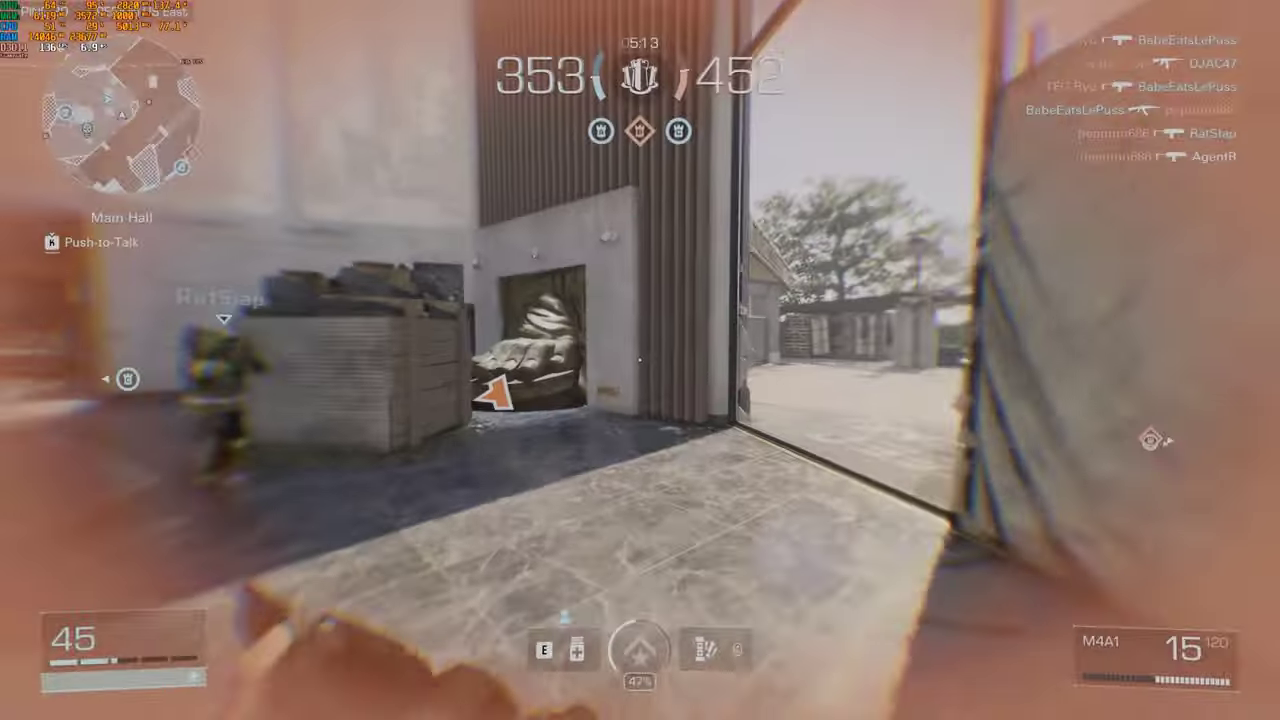
pyautogui.click(640, 360)
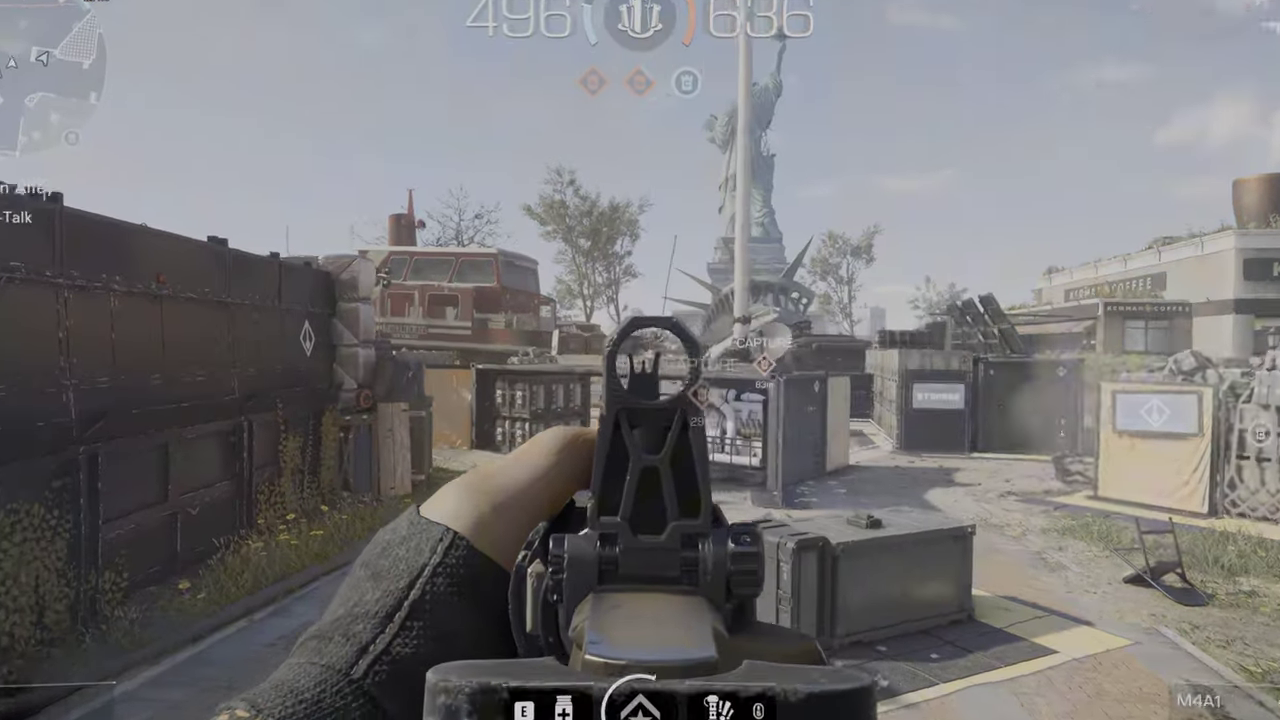
pyautogui.click(640, 360)
pyautogui.press('r')
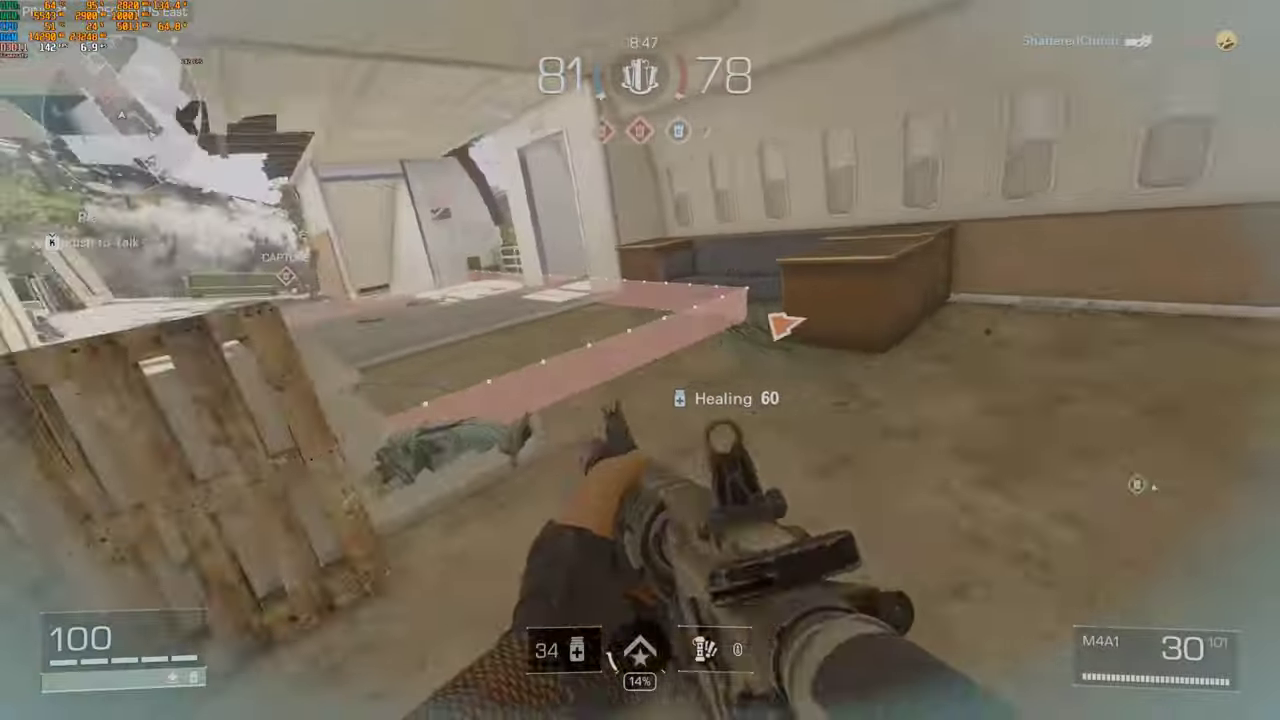
pyautogui.click(640, 360)
pyautogui.click(640, 360)
pyautogui.click(640, 360)
pyautogui.click(640, 360)
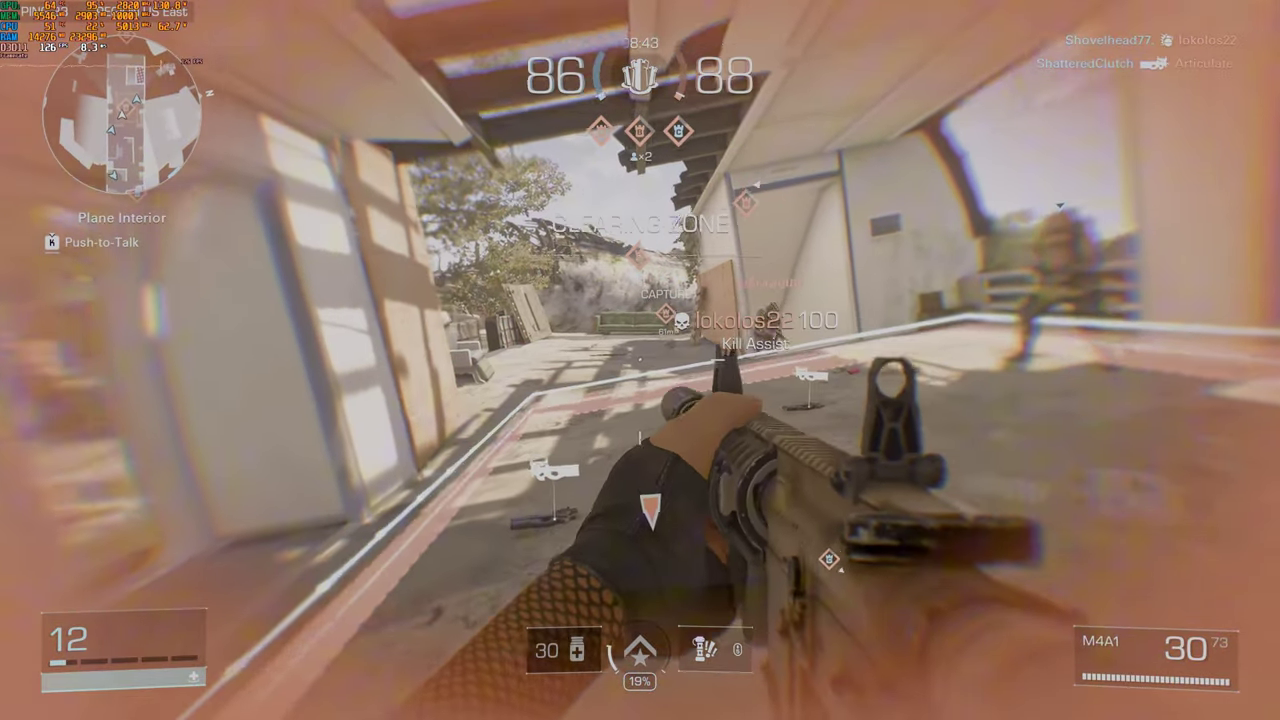
pyautogui.click(640, 360)
pyautogui.click(640, 360)
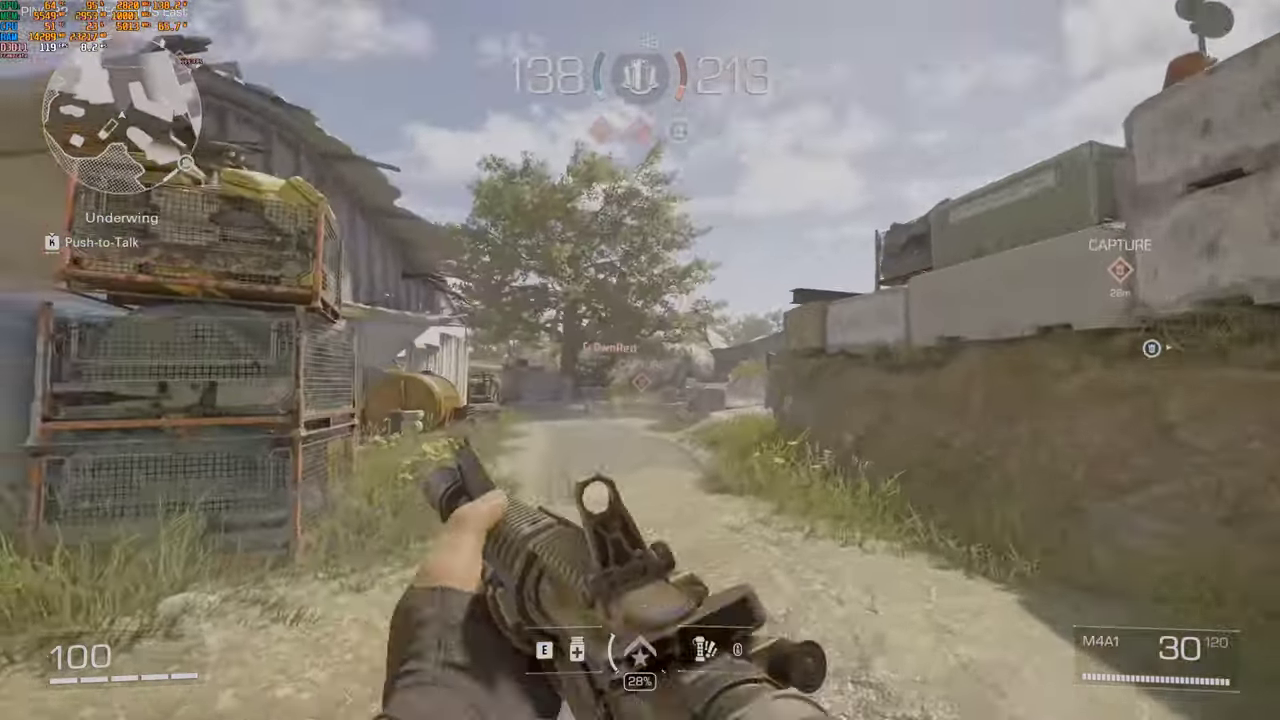
pyautogui.rightClick(640, 360)
pyautogui.click(640, 360)
pyautogui.click(640, 360)
pyautogui.click(640, 360)
pyautogui.click(640, 360)
pyautogui.press('e')
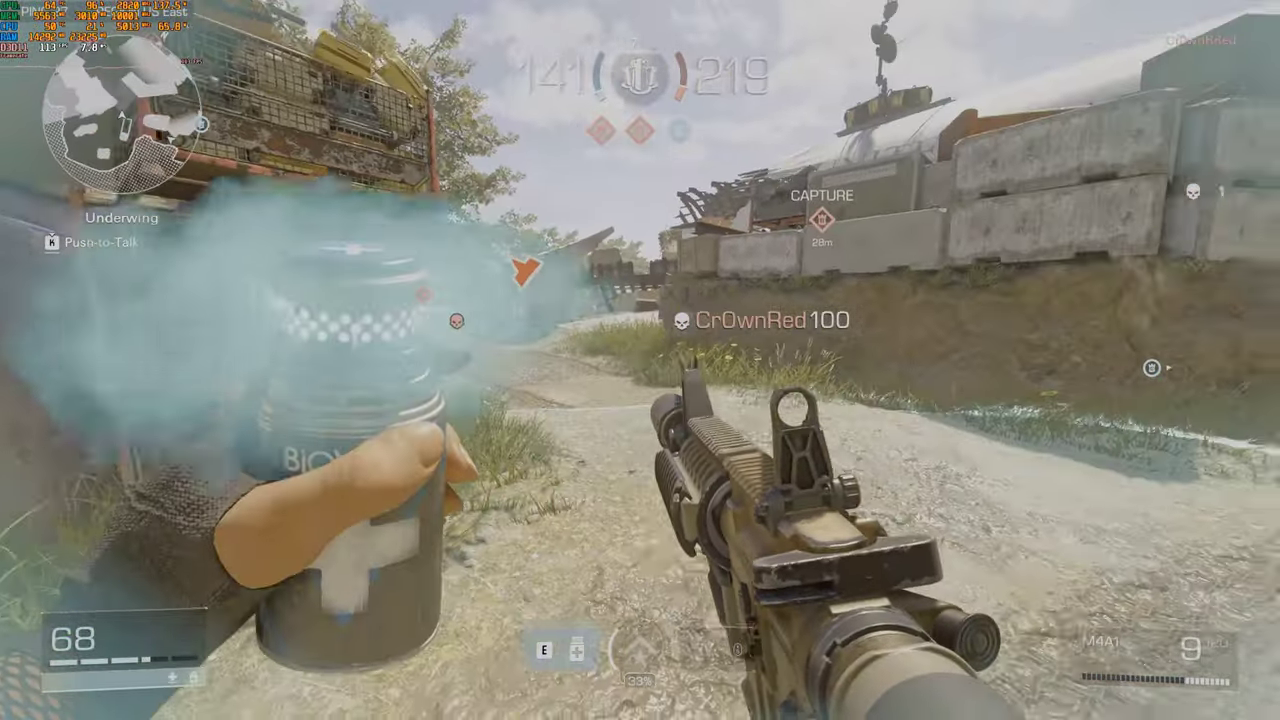
pyautogui.press('w')
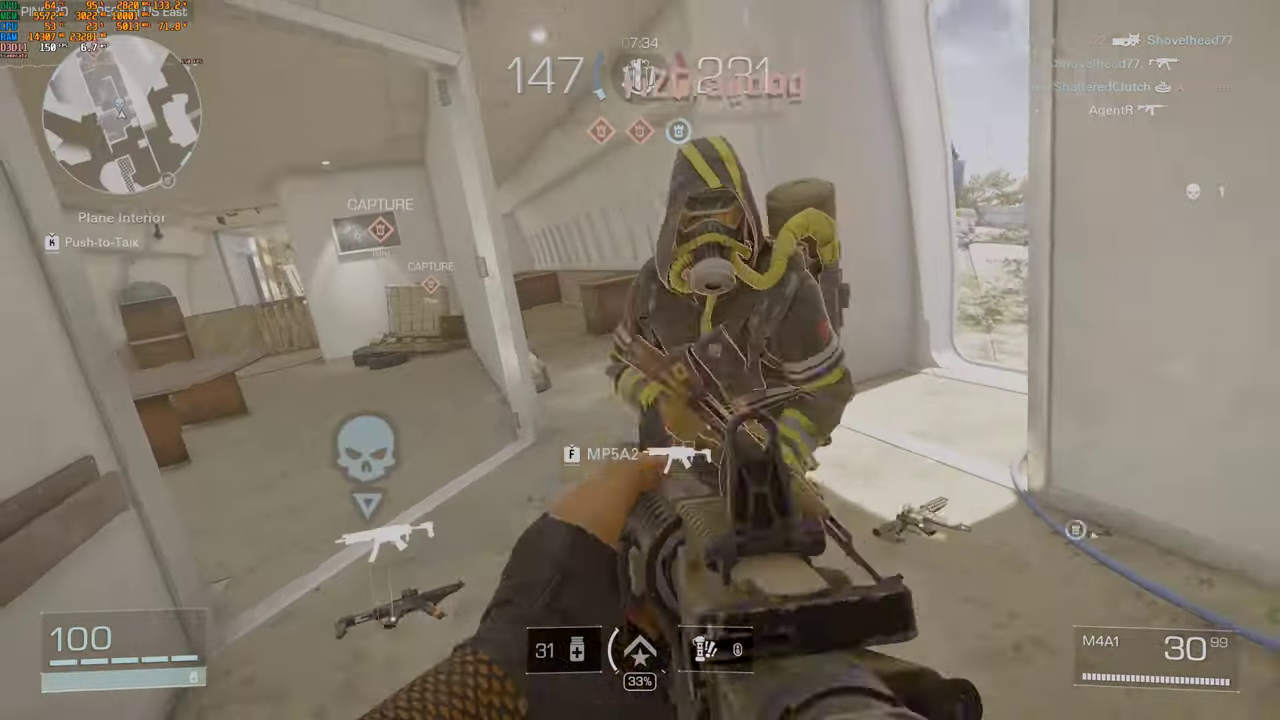
pyautogui.click(640, 360)
pyautogui.click(640, 360)
pyautogui.click(640, 360)
pyautogui.click(640, 360)
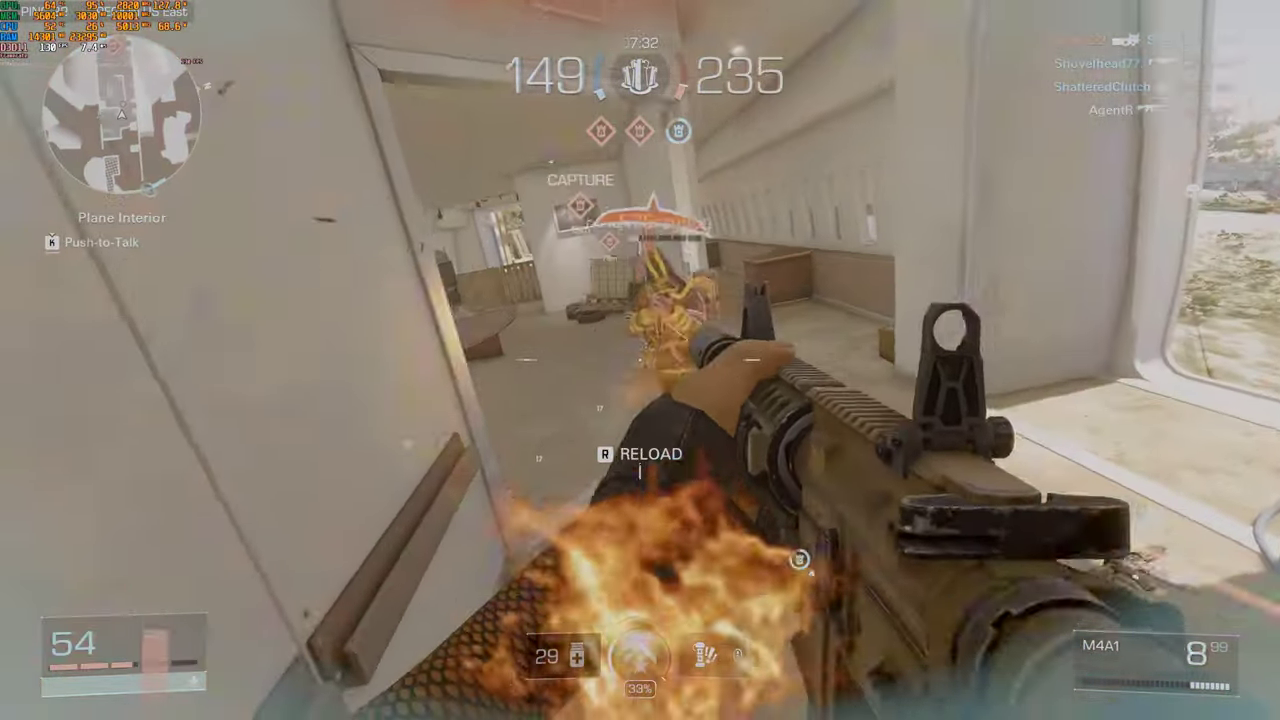
pyautogui.click(640, 360)
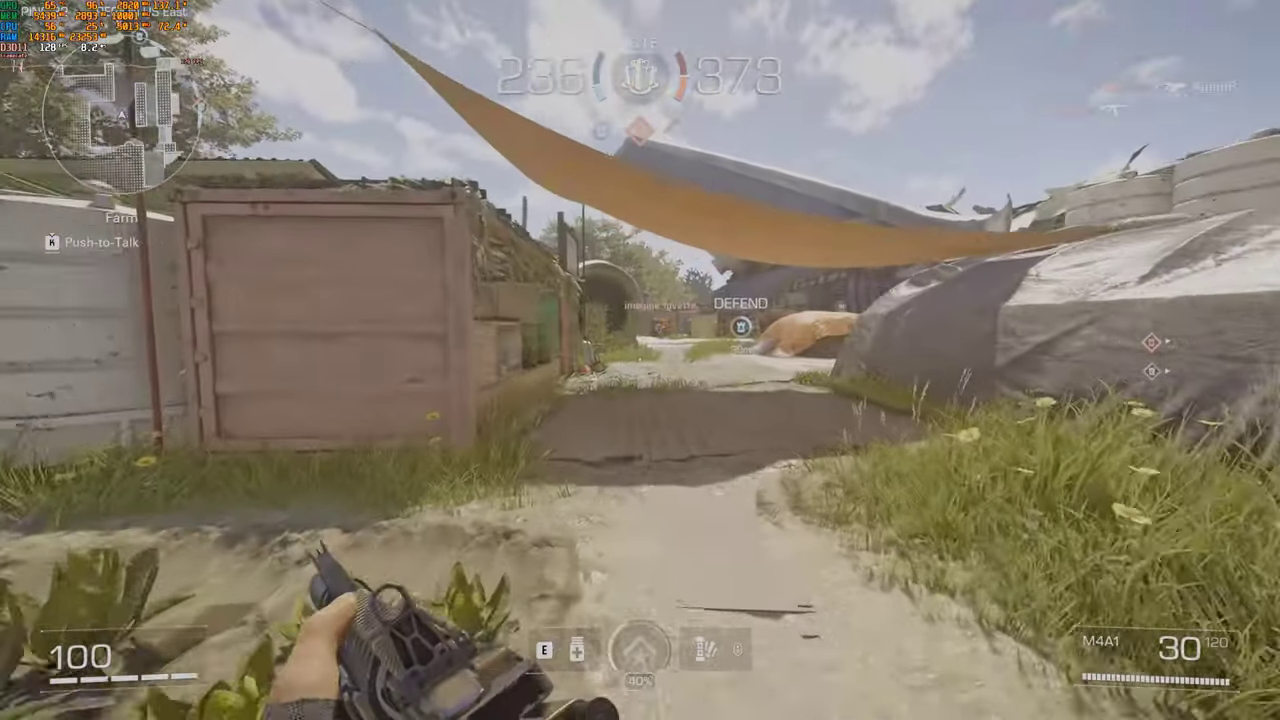
pyautogui.rightClick(640, 360)
pyautogui.click(640, 360)
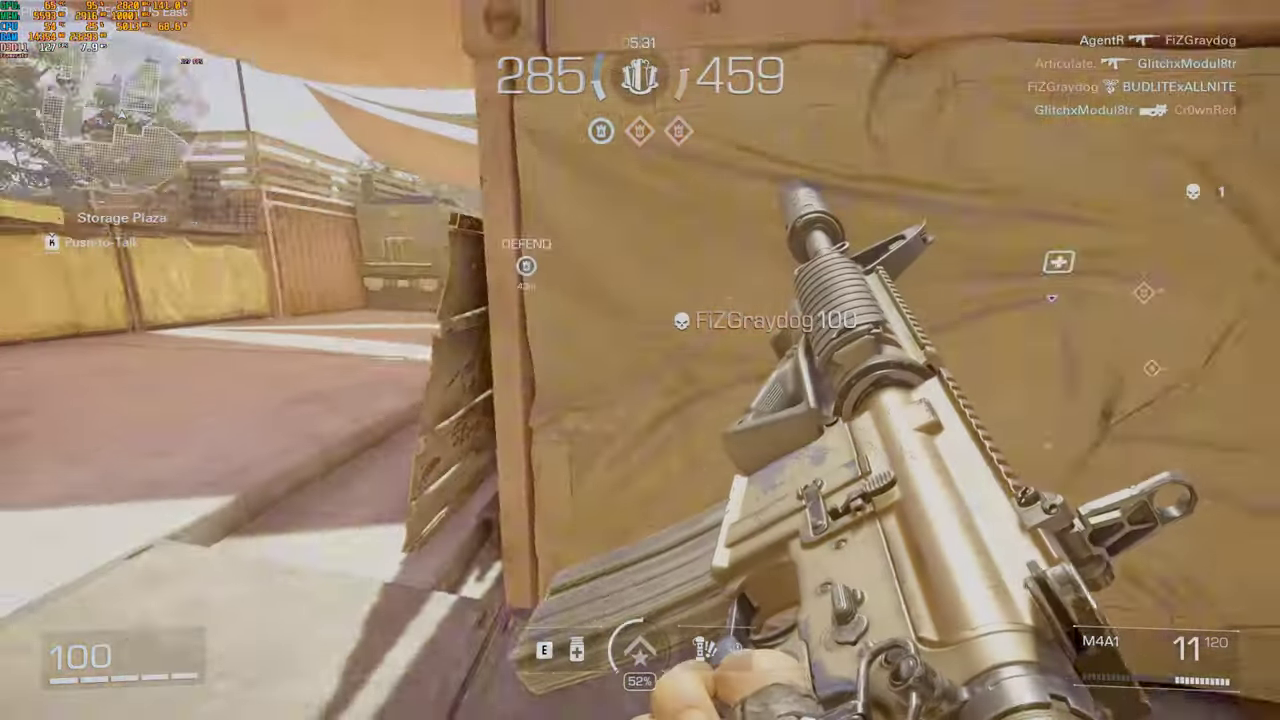
pyautogui.press('r')
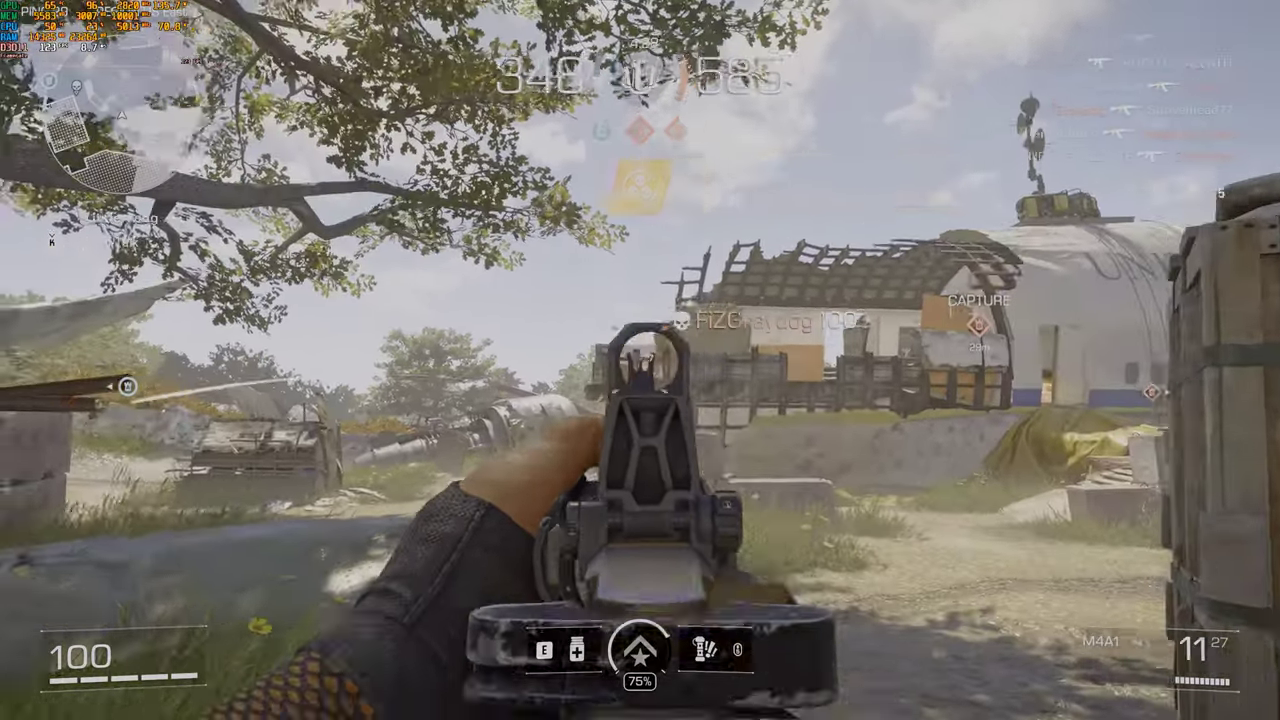
pyautogui.click(640, 360)
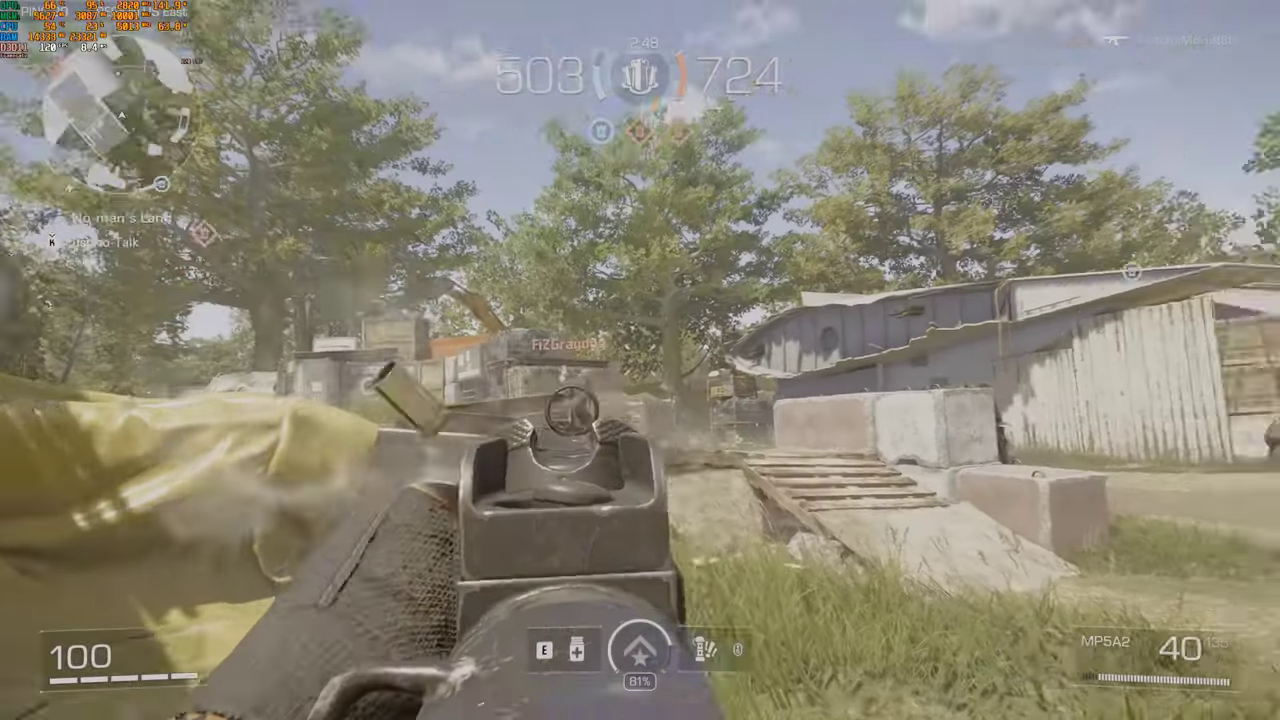
pyautogui.click(640, 360)
pyautogui.click(640, 360)
pyautogui.click(640, 360)
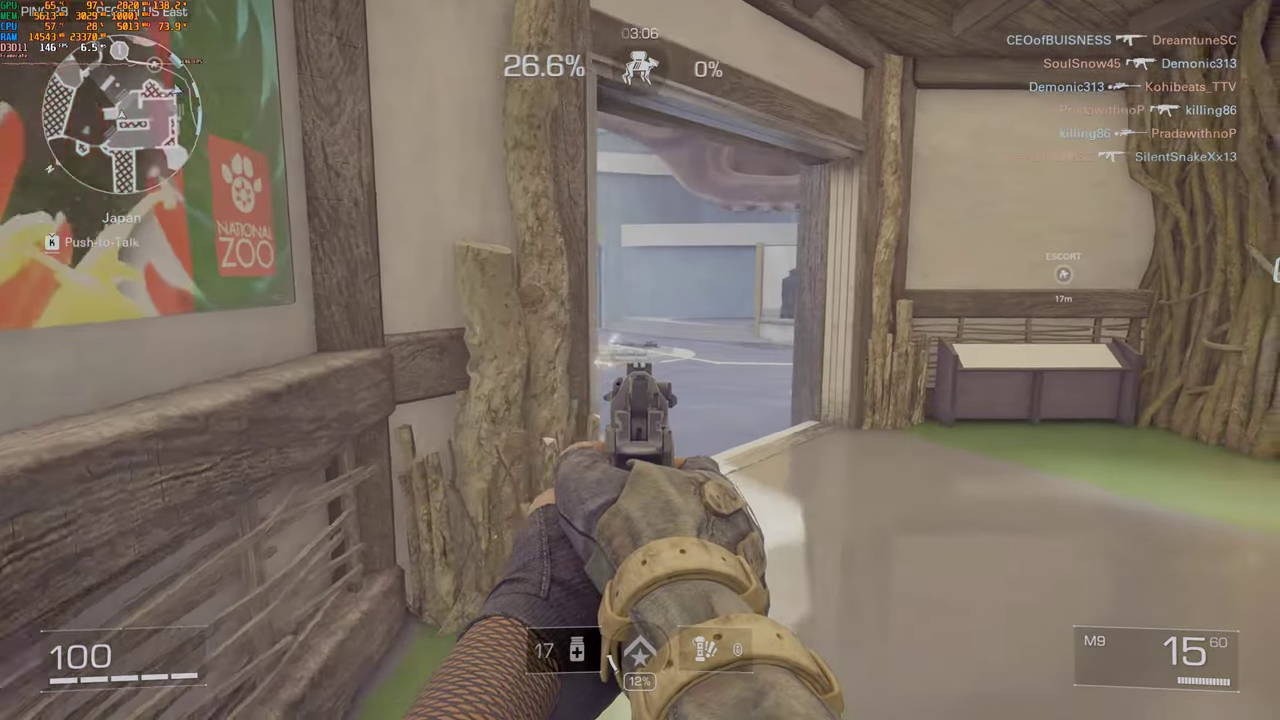
pyautogui.click(640, 360)
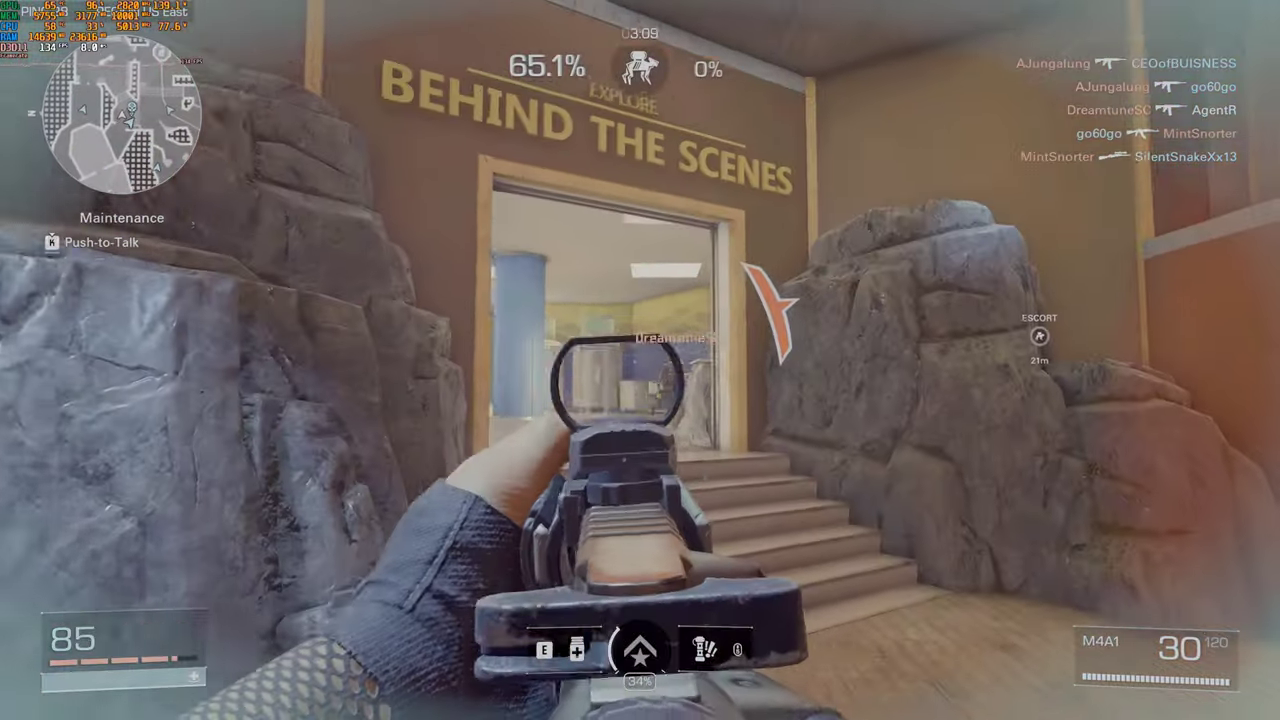
pyautogui.click(640, 360)
pyautogui.press('w')
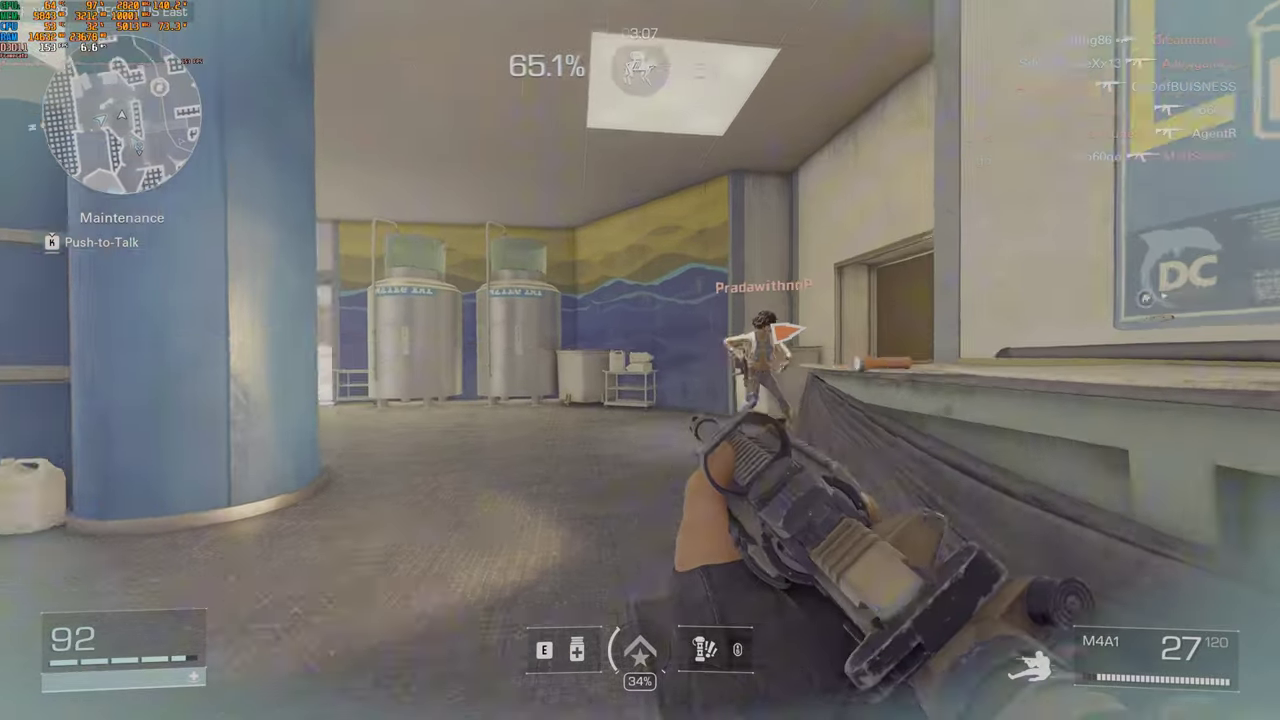
pyautogui.rightClick(640, 360)
pyautogui.click(640, 360)
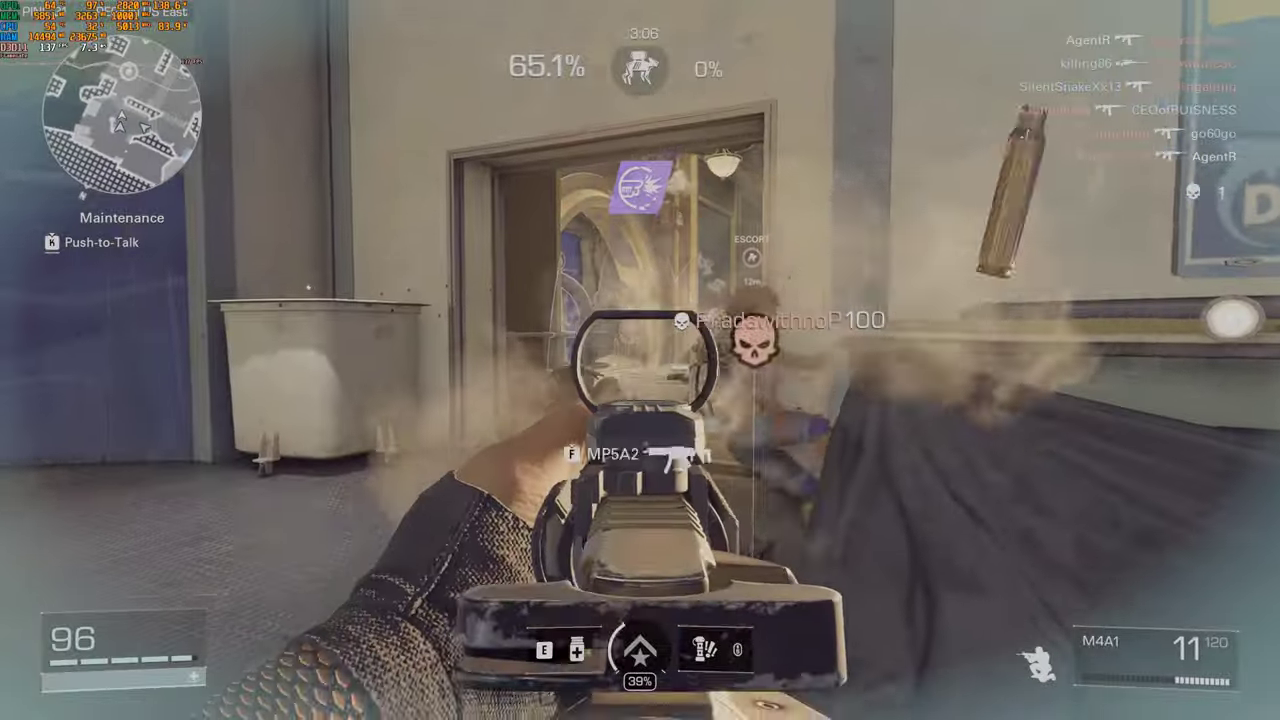
pyautogui.click(640, 360)
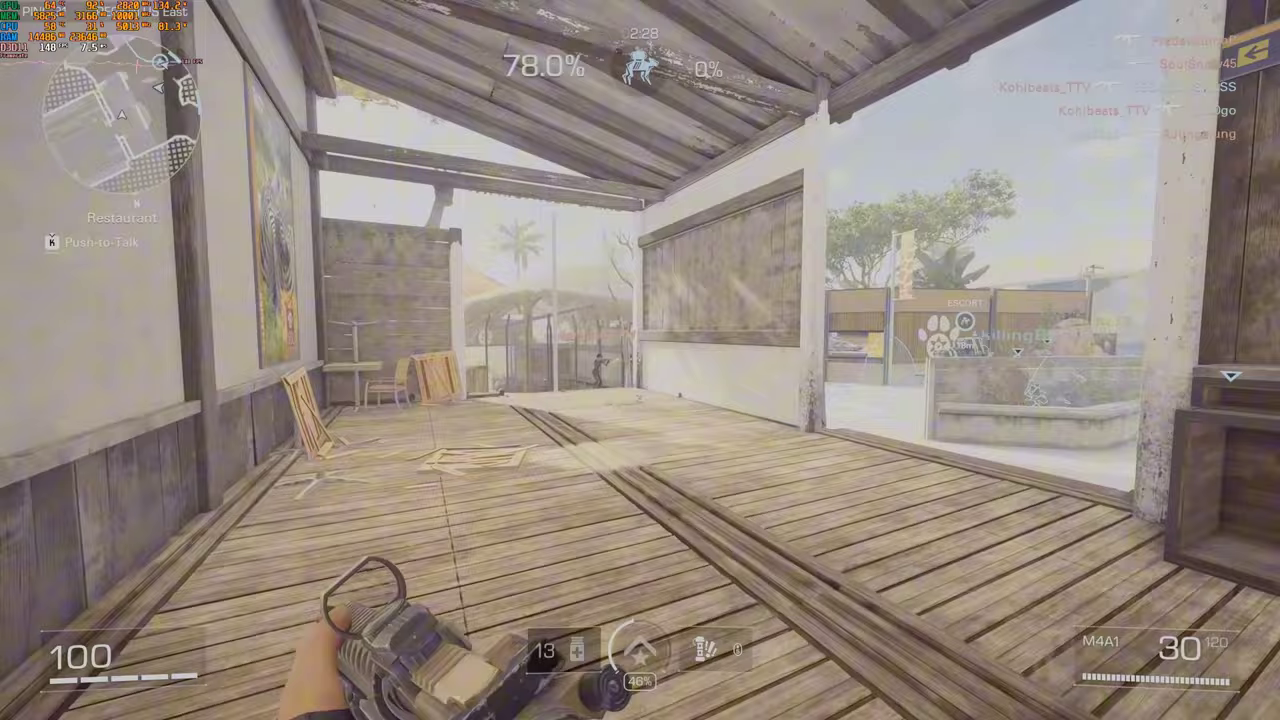
pyautogui.rightClick(640, 360)
pyautogui.click(640, 360)
pyautogui.press('shift')
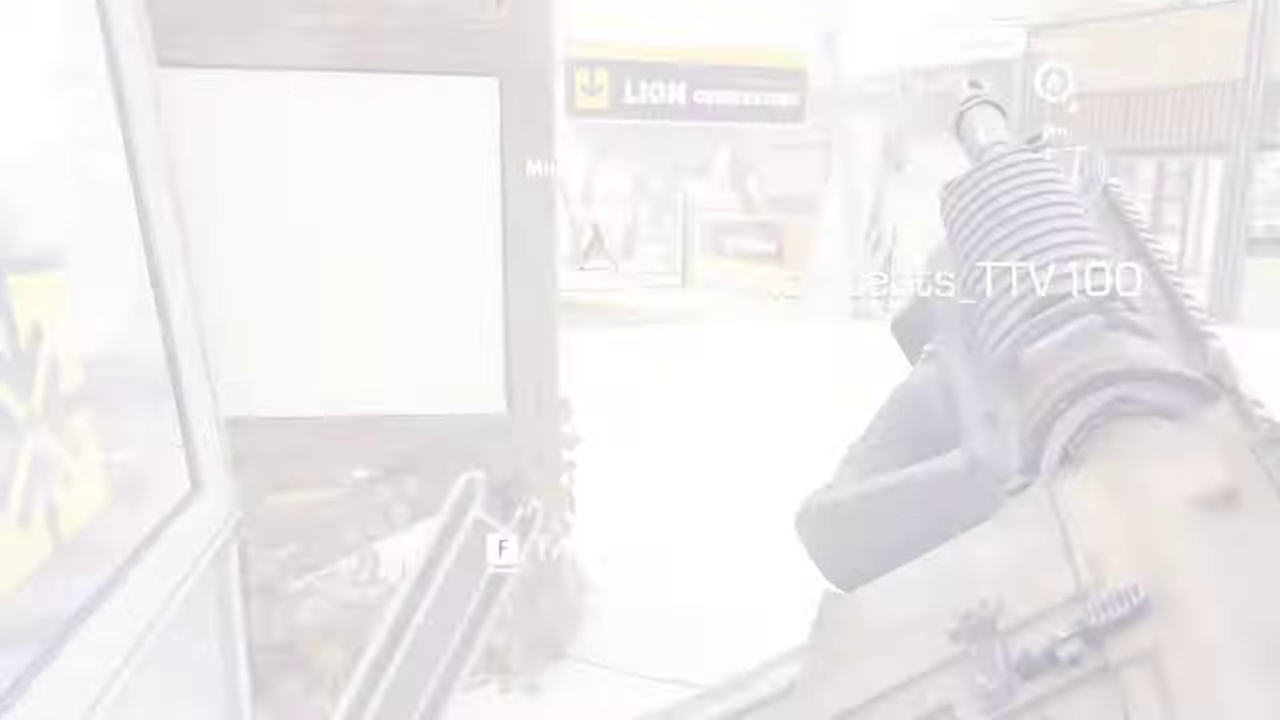
pyautogui.press('r')
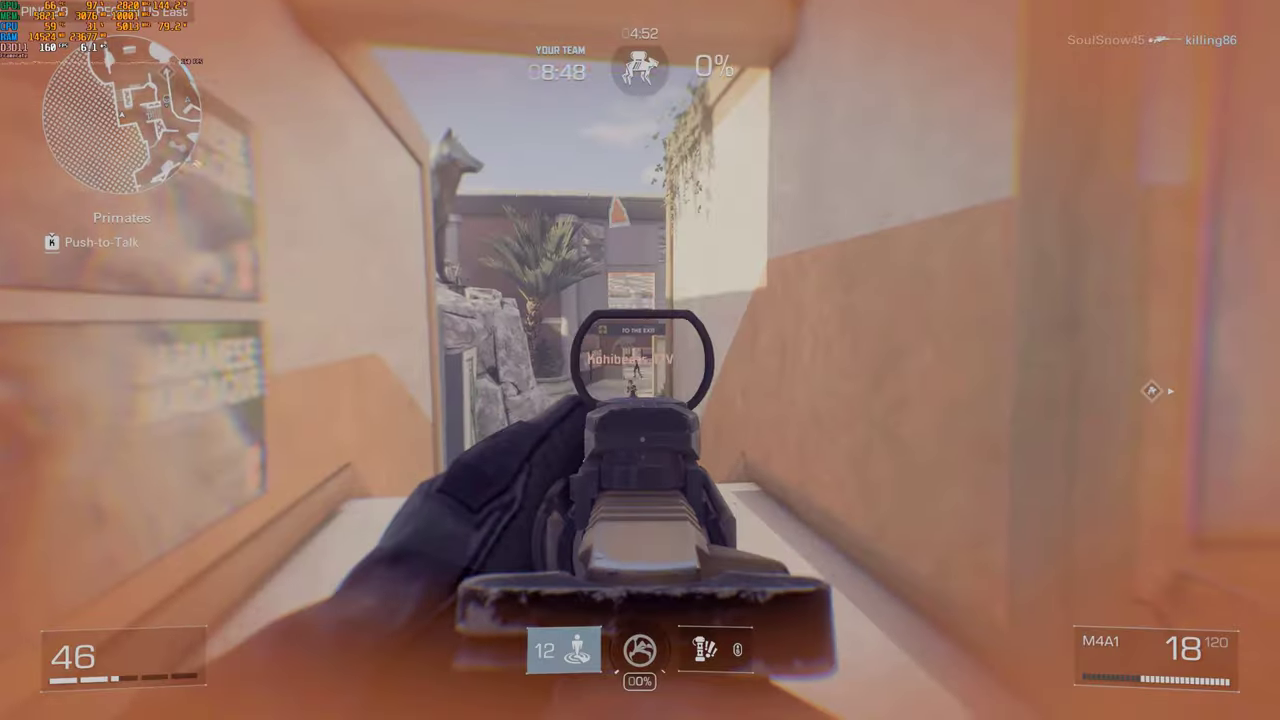
pyautogui.moveTo(640, 360); pyautogui.dragTo(640, 360)
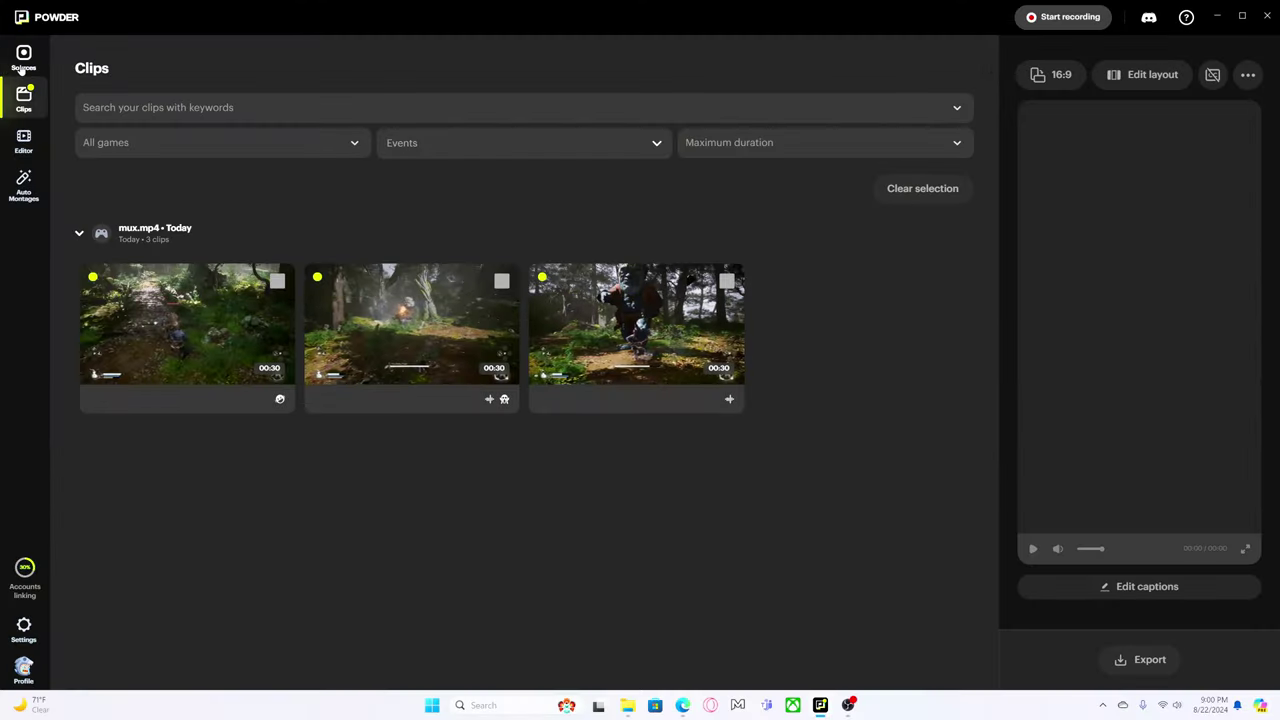
# Open mux.mp4 from Sources, return to the list of sources and view the saved clips
pyautogui.click(24, 55)
pyautogui.click(244, 309)
pyautogui.click(28, 60)
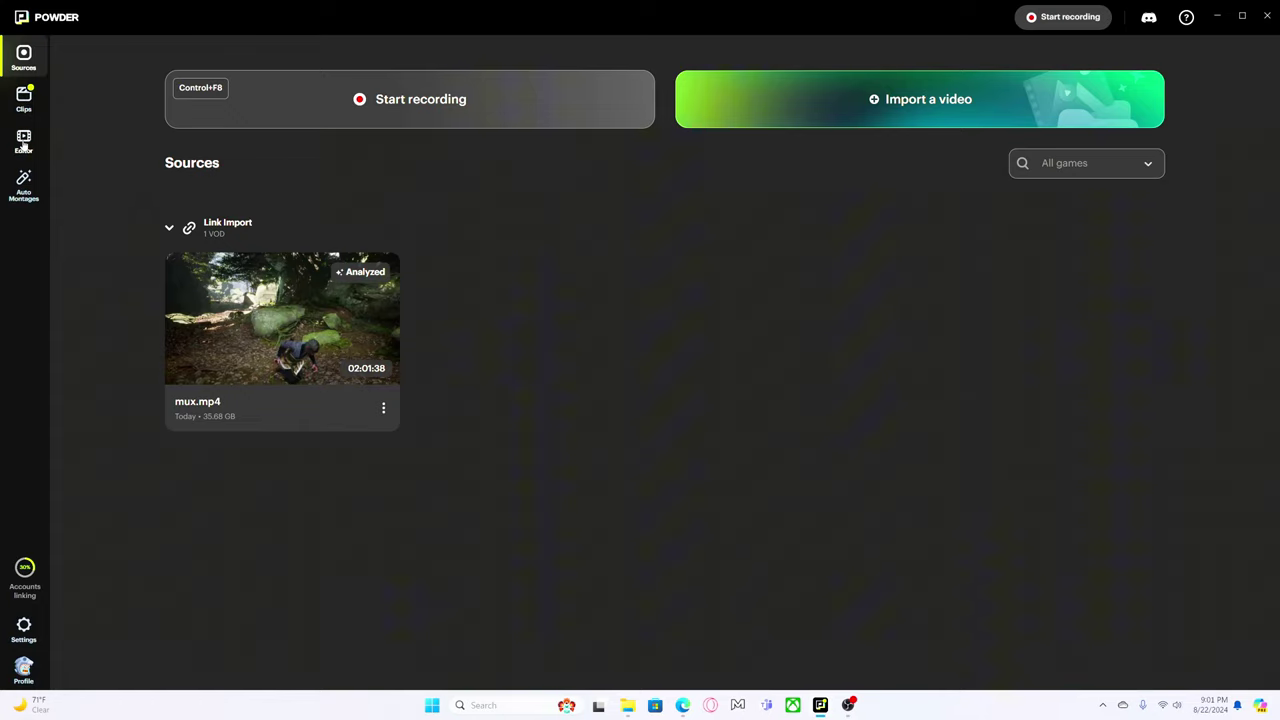
pyautogui.click(27, 102)
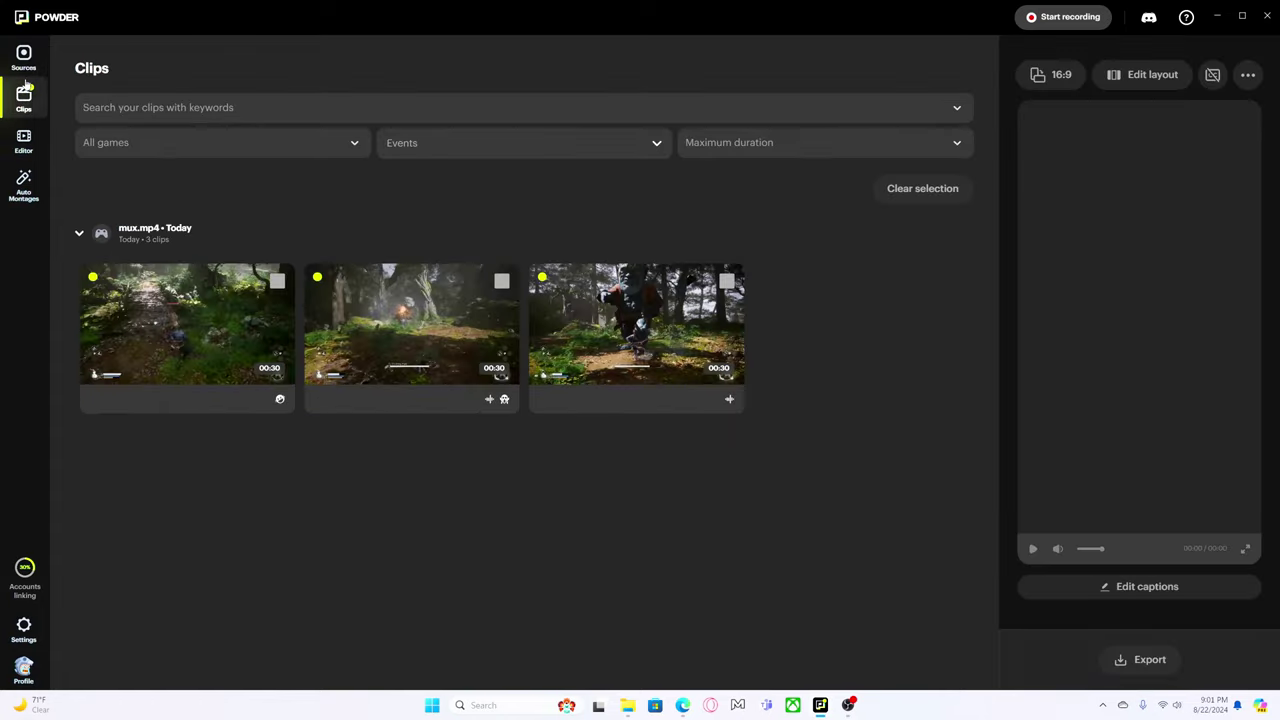
# Reopen the mux.mp4 source and look through its whole list of suggested clips
pyautogui.click(24, 57)
pyautogui.click(235, 312)
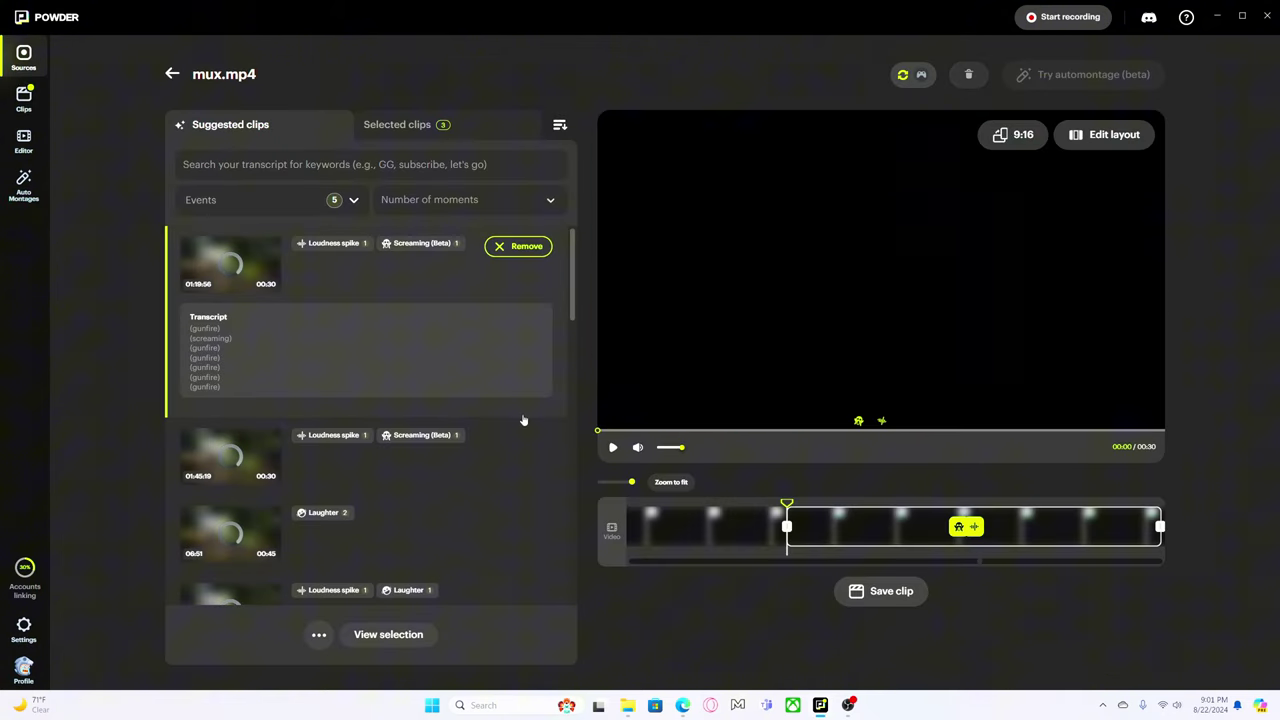
pyautogui.scroll(-10, 523, 425)
pyautogui.scroll(-2, 529, 503)
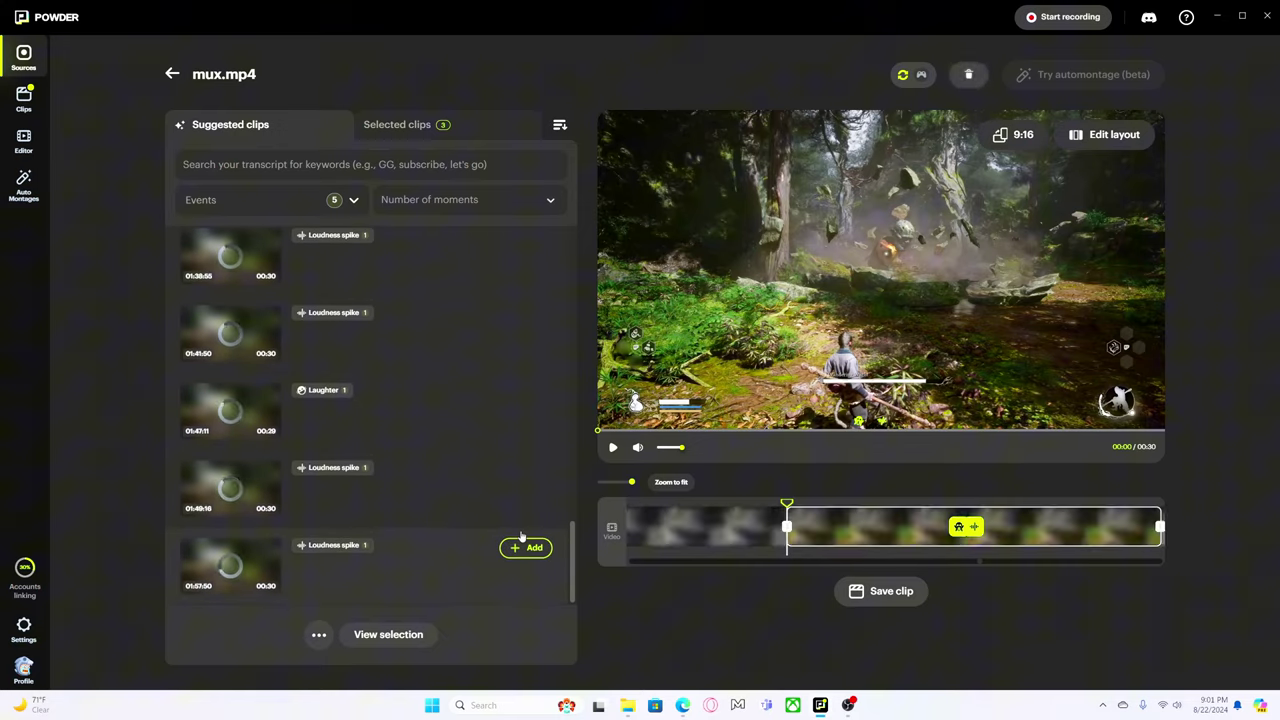
pyautogui.scroll(5, 521, 537)
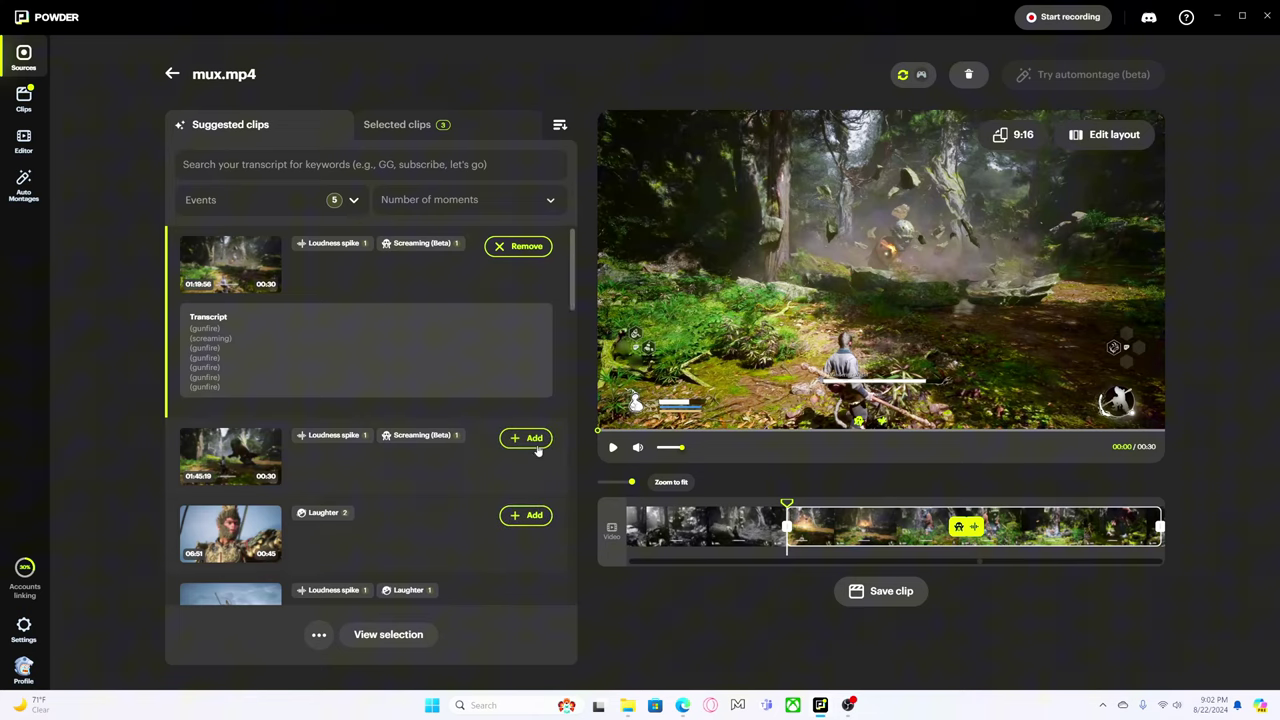
pyautogui.scroll(-5, 538, 476)
pyautogui.scroll(-10, 540, 477)
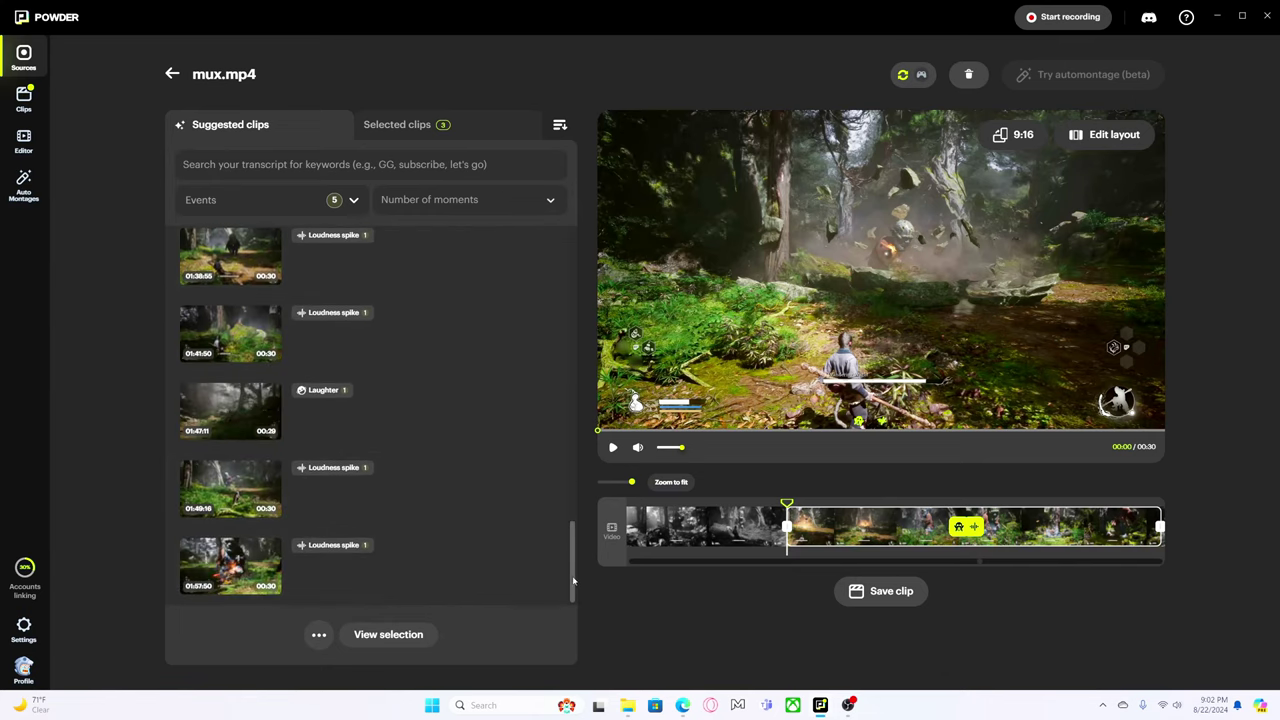